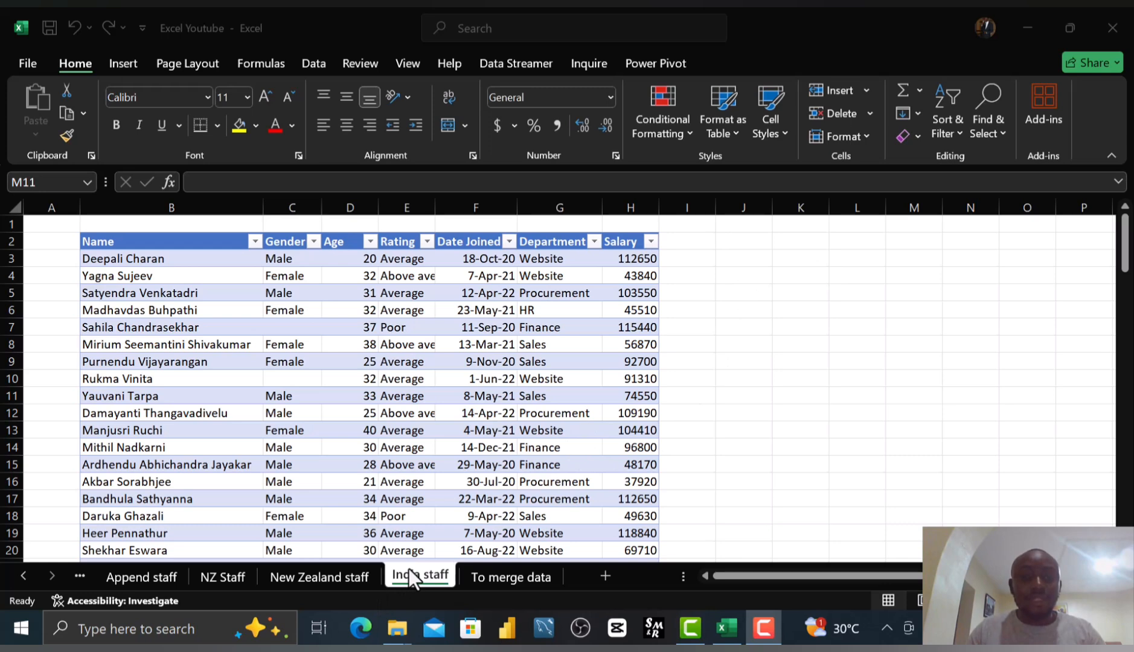
# Compare the India staff table with the To merge data table by switching between the two sheets.
pyautogui.click(503, 574)
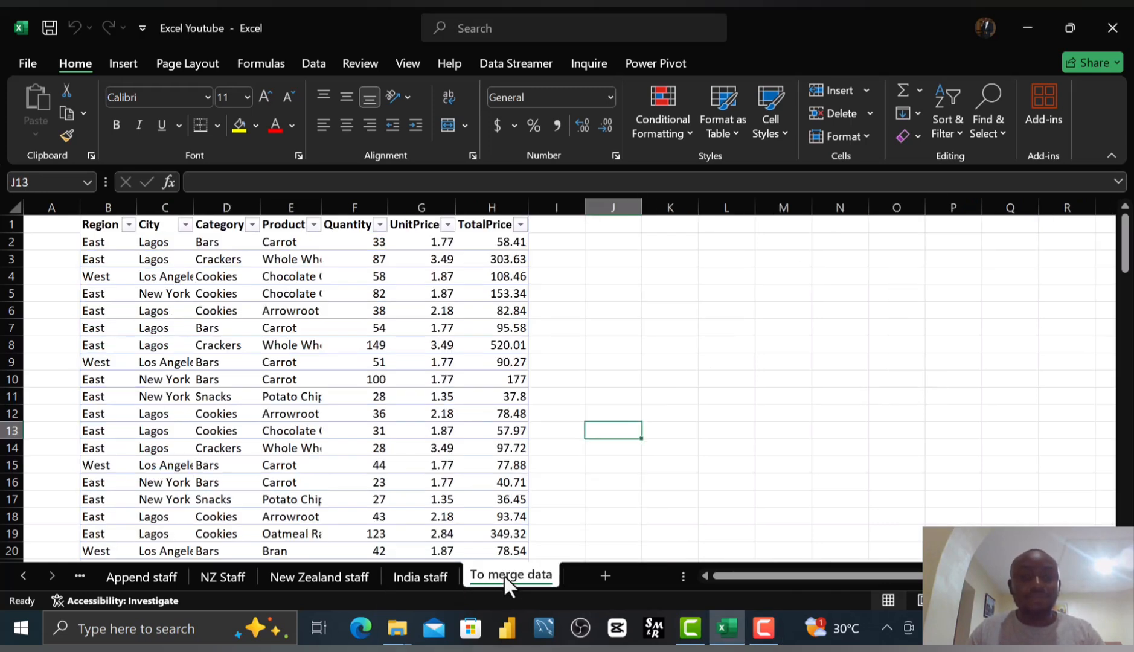
pyautogui.click(408, 581)
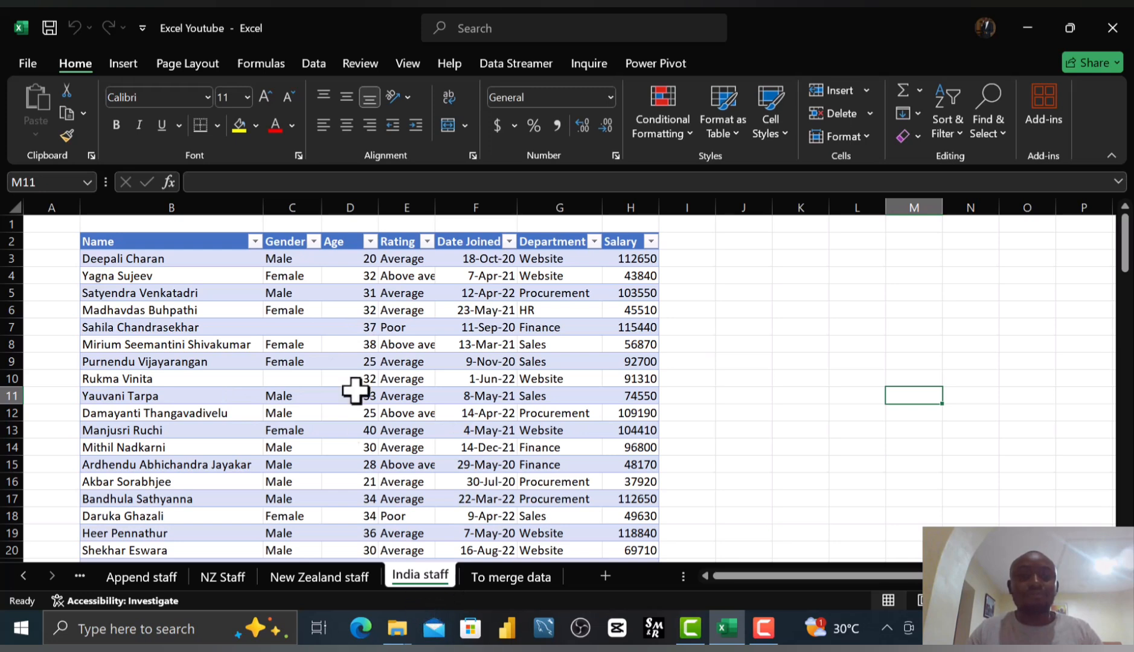
pyautogui.click(336, 264)
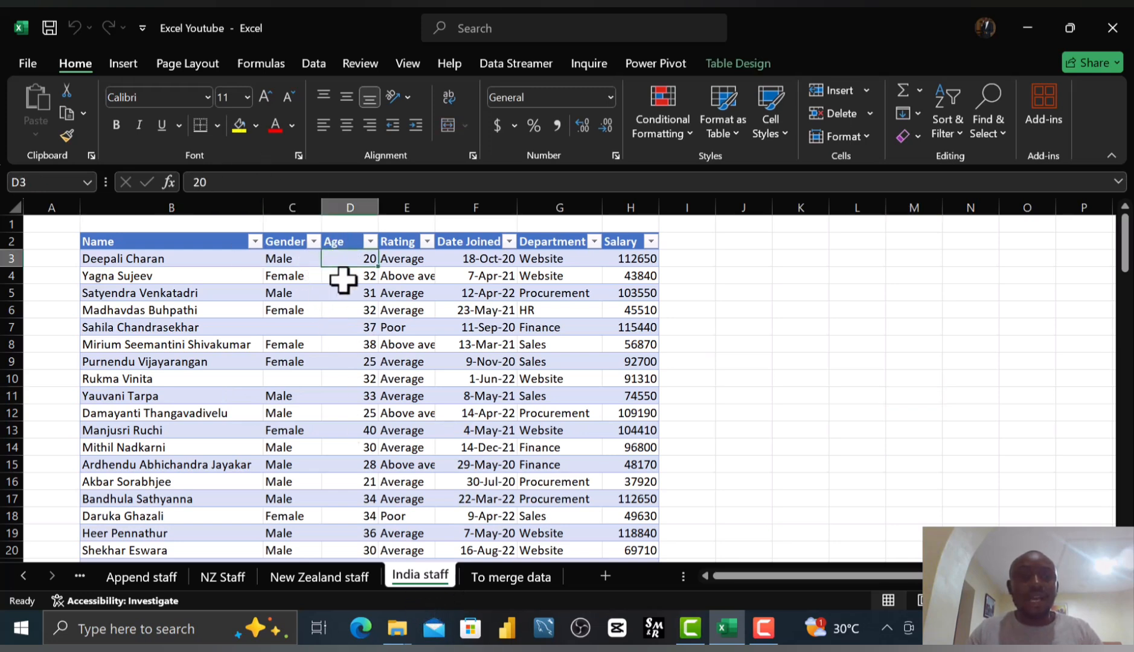
pyautogui.click(162, 257)
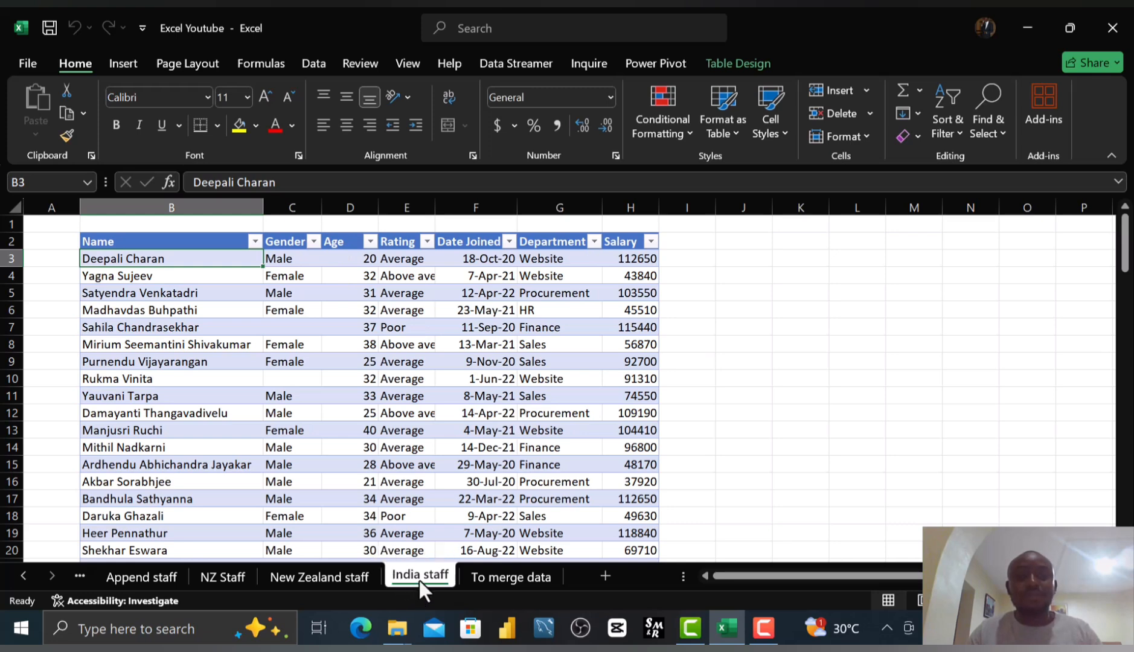
pyautogui.click(483, 578)
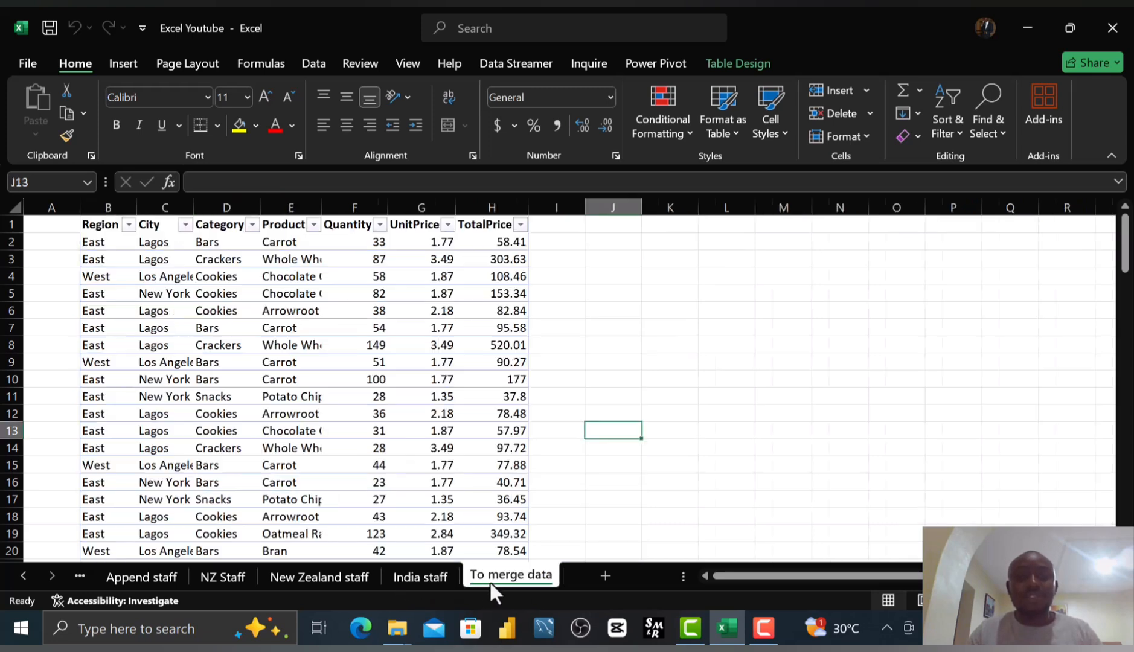
pyautogui.click(417, 577)
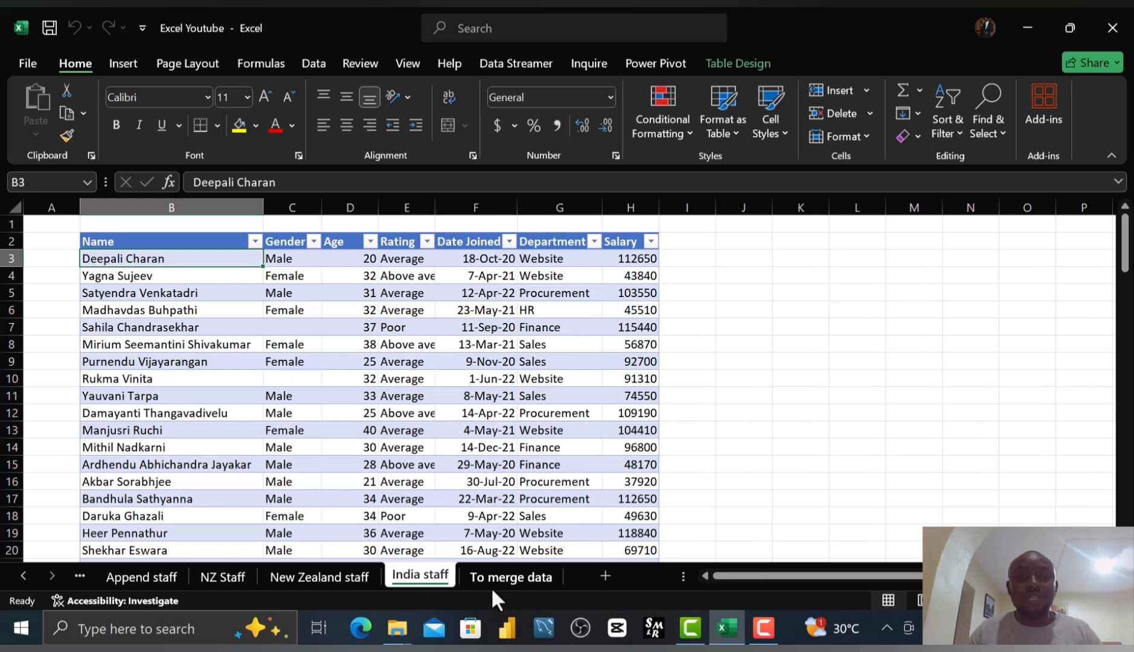
pyautogui.click(480, 581)
pyautogui.click(430, 579)
pyautogui.click(476, 573)
pyautogui.click(413, 576)
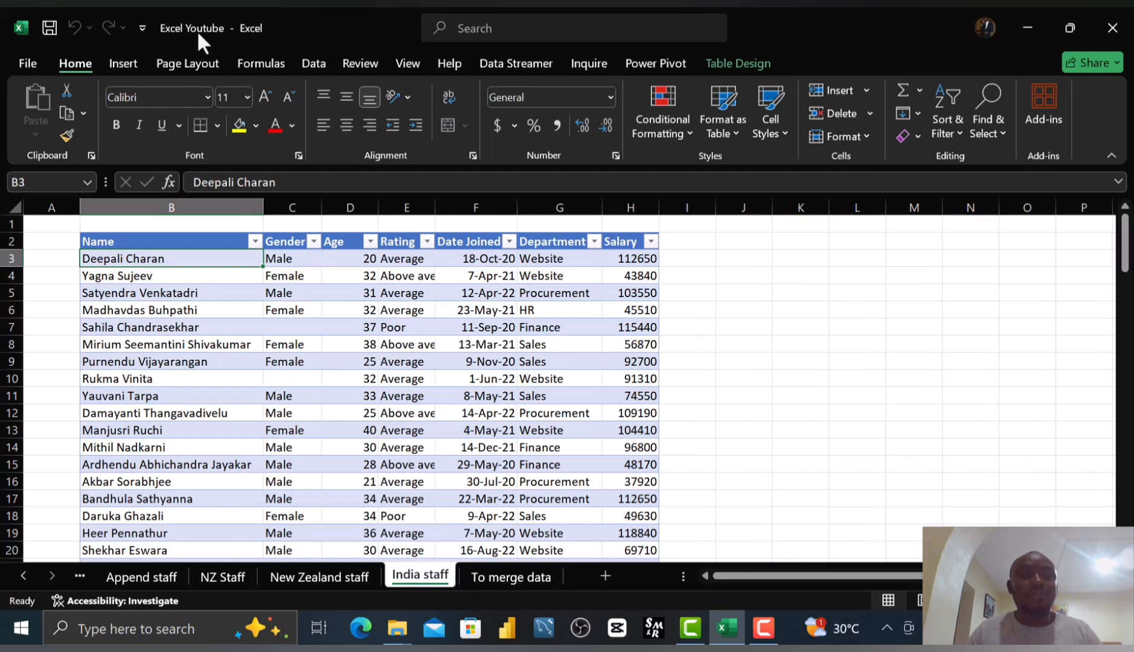
# Load the India staff table into the Power Query Editor from the table range.
pyautogui.click(309, 62)
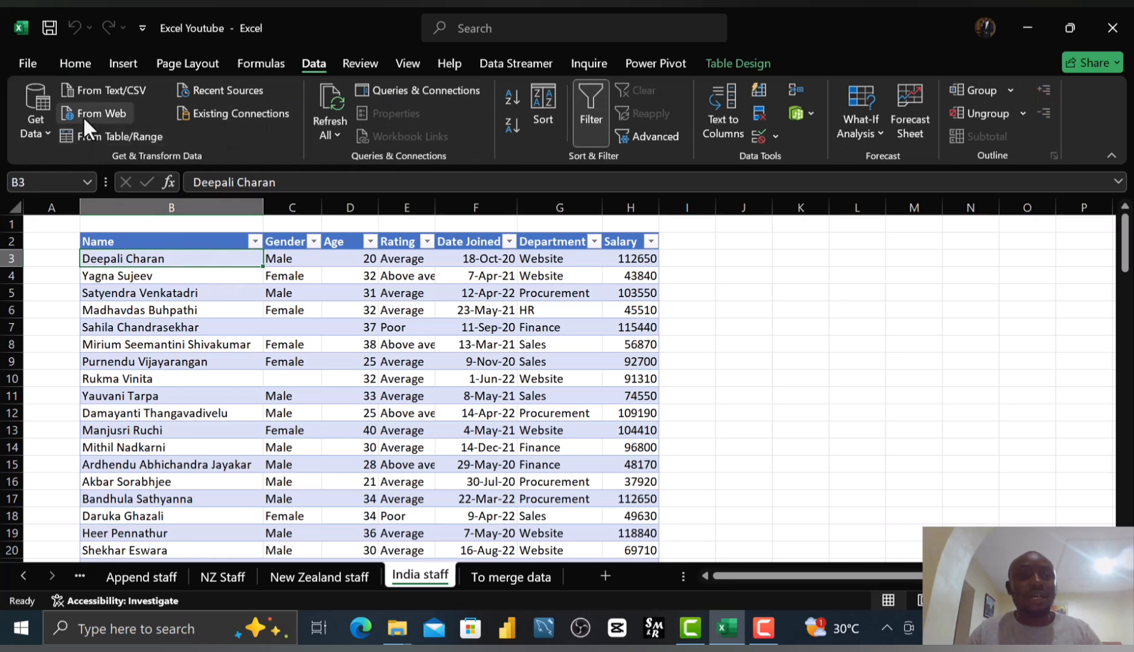
pyautogui.click(100, 134)
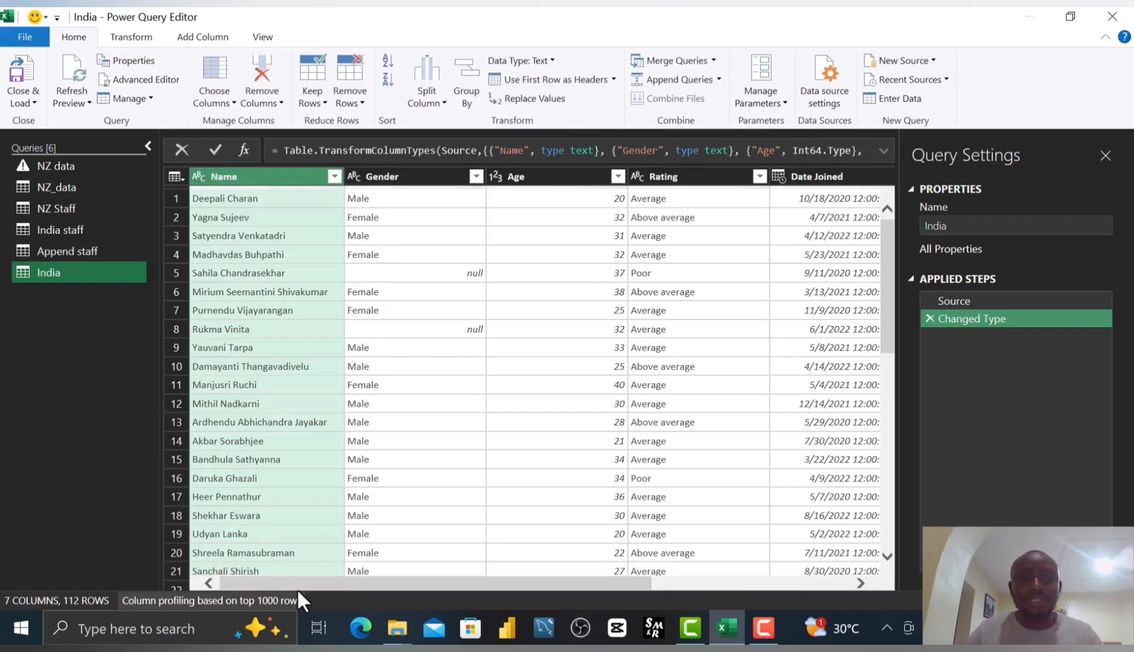
pyautogui.moveTo(308, 584); pyautogui.dragTo(245, 591)
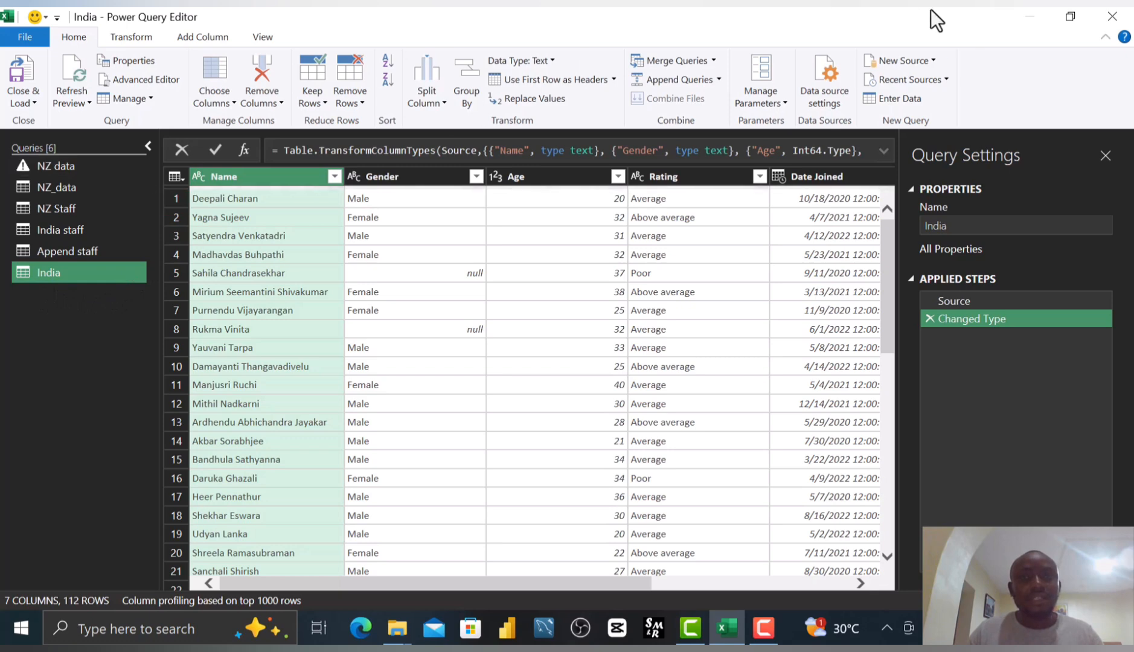
# Start a new query from an Excel workbook, choosing the Excel Youtube file.
pyautogui.rightClick(29, 320)
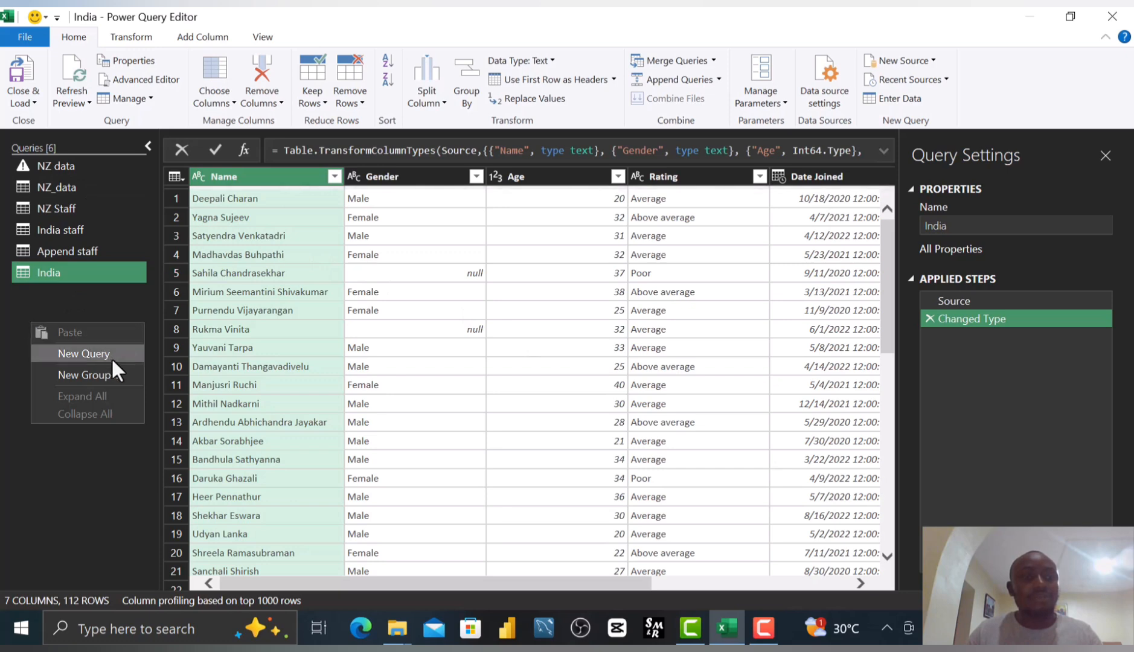
pyautogui.rightClick(25, 295)
pyautogui.moveTo(79, 332)
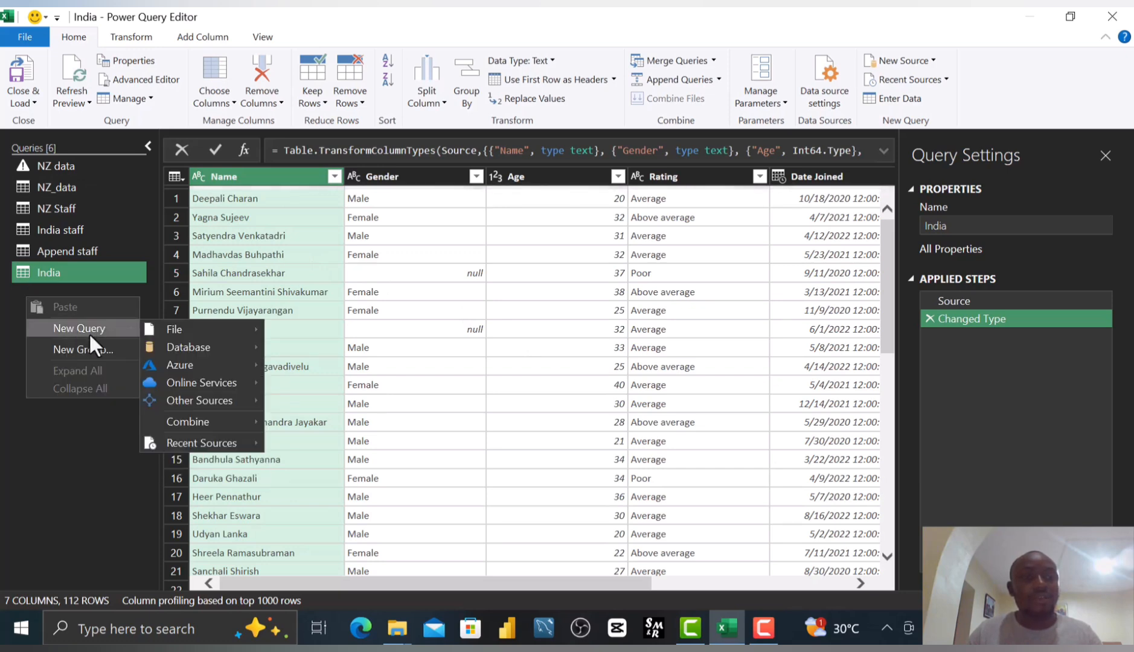
pyautogui.moveTo(191, 324)
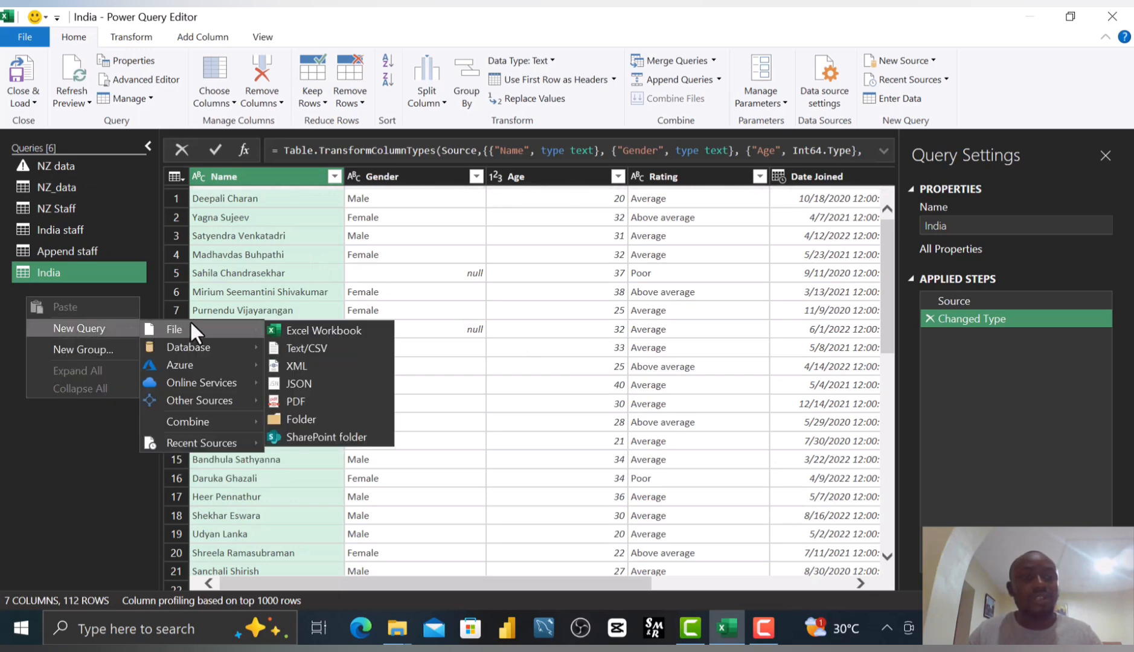
pyautogui.click(357, 326)
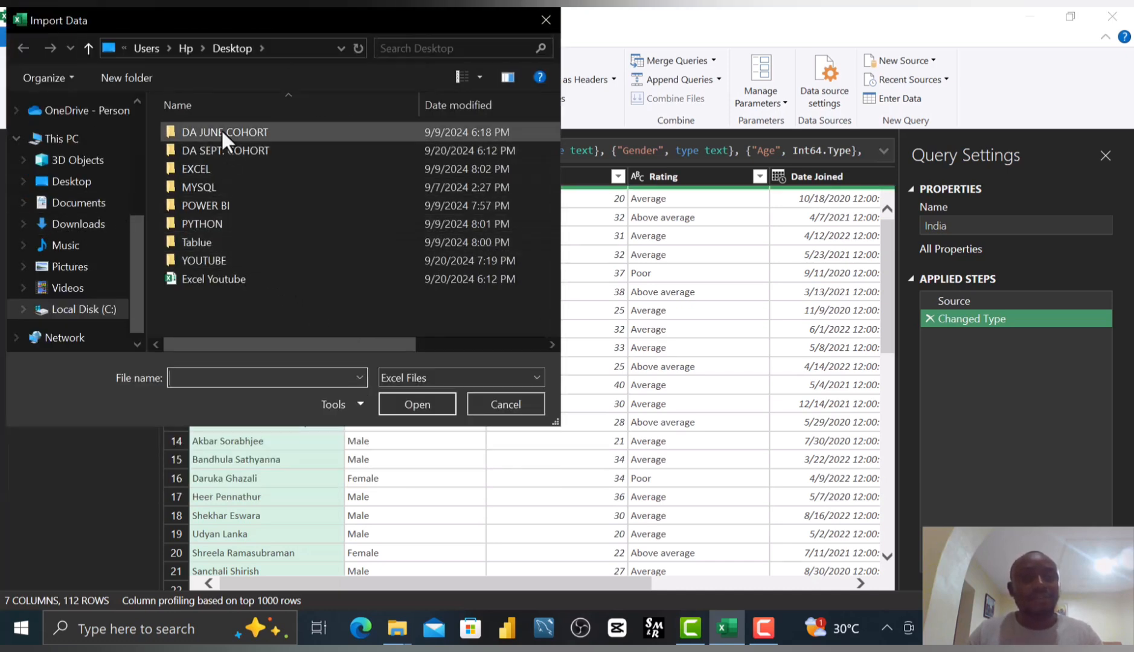
pyautogui.click(201, 279)
pyautogui.click(415, 403)
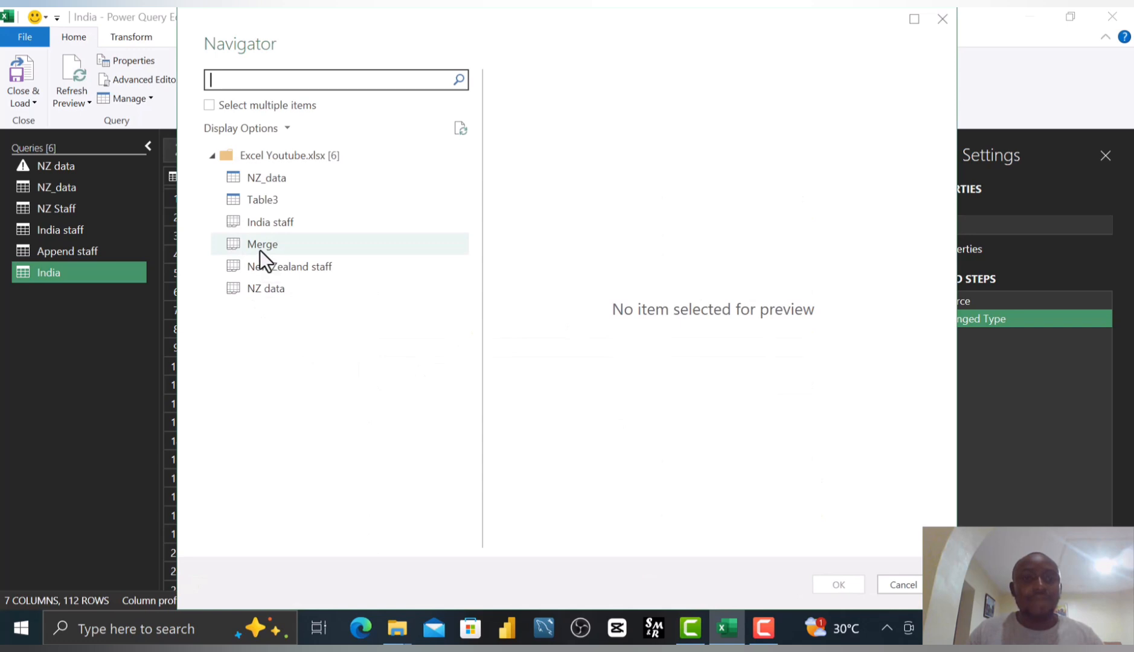
# Import the Merge sheet from the workbook as a new query.
pyautogui.click(259, 245)
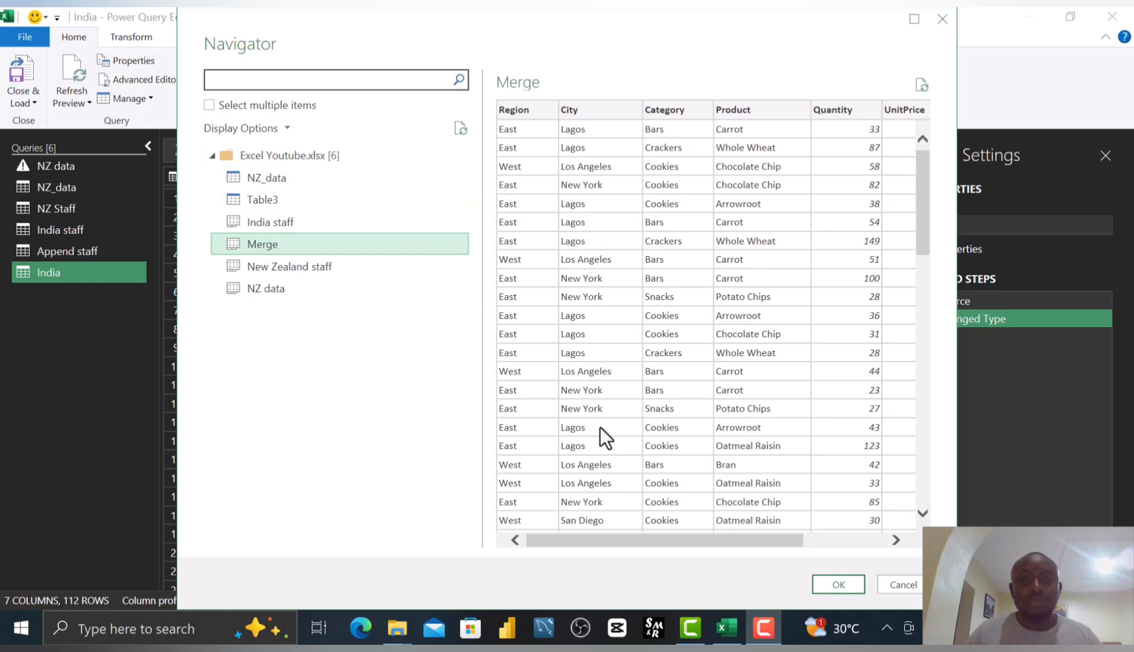
pyautogui.click(247, 106)
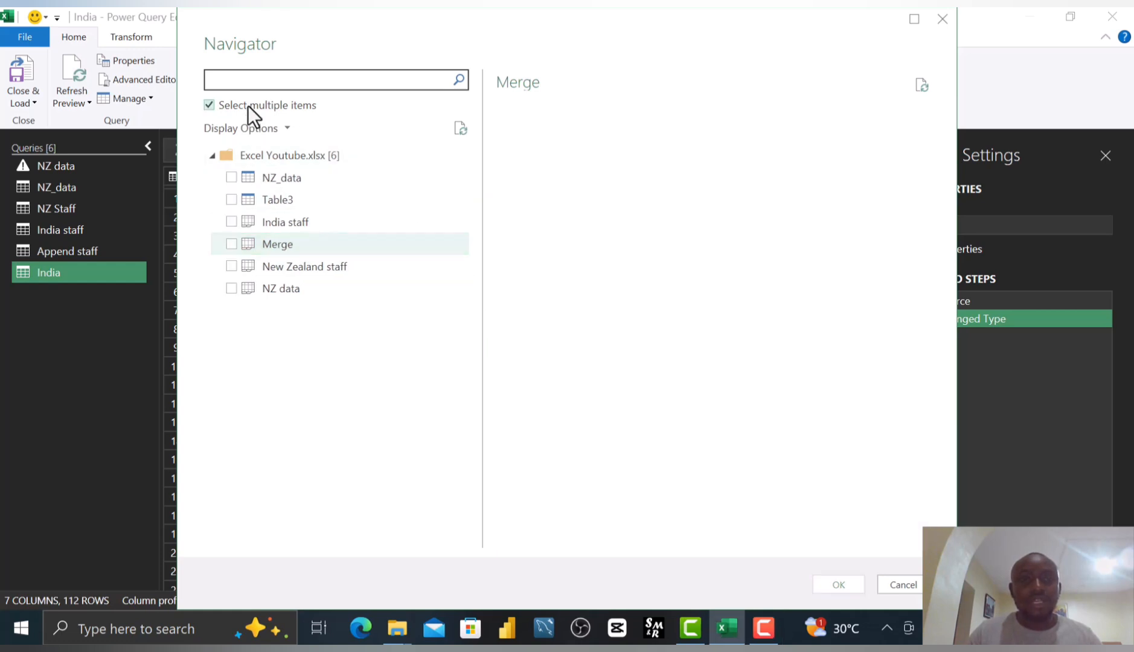
pyautogui.click(247, 106)
pyautogui.click(247, 105)
pyautogui.click(231, 178)
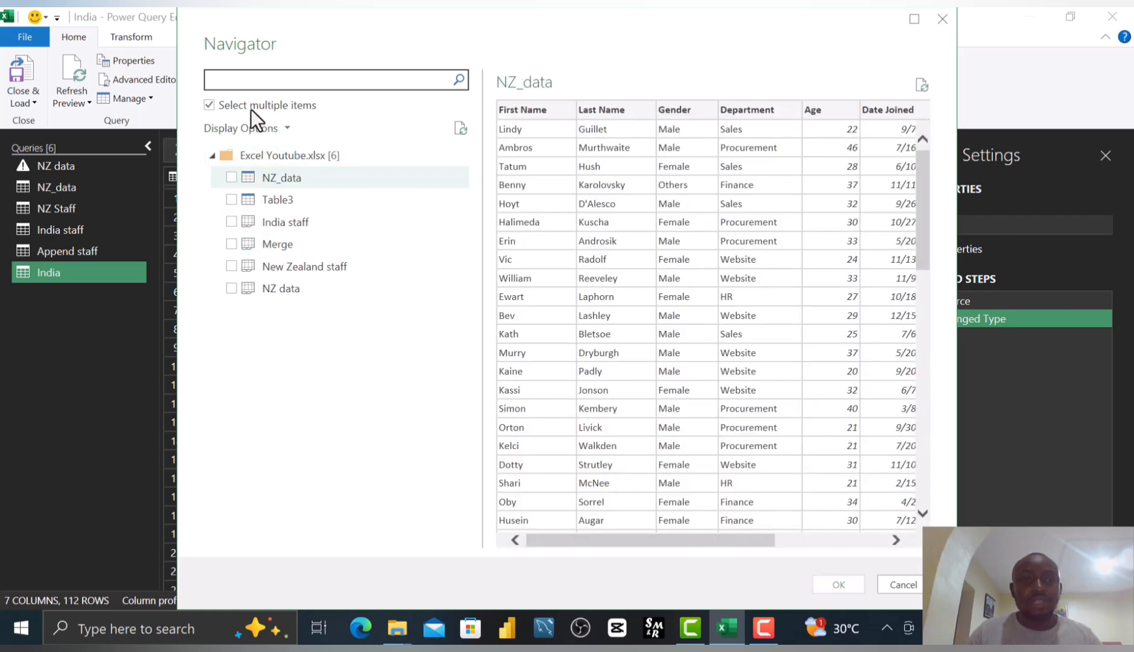
pyautogui.click(250, 109)
pyautogui.click(278, 248)
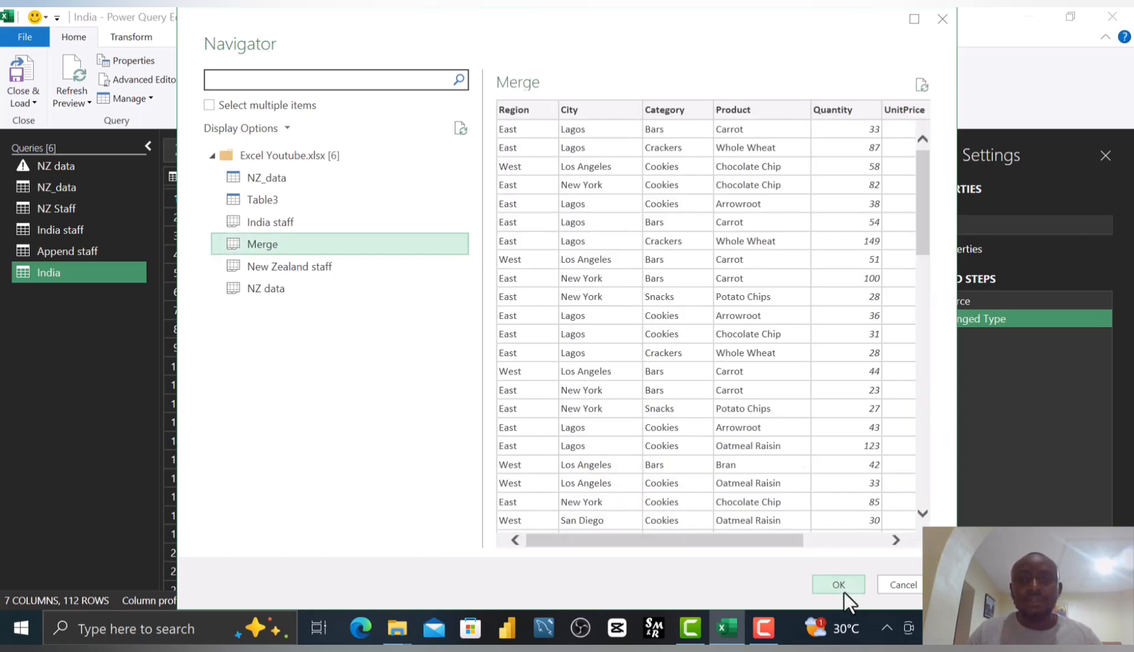
pyautogui.click(838, 585)
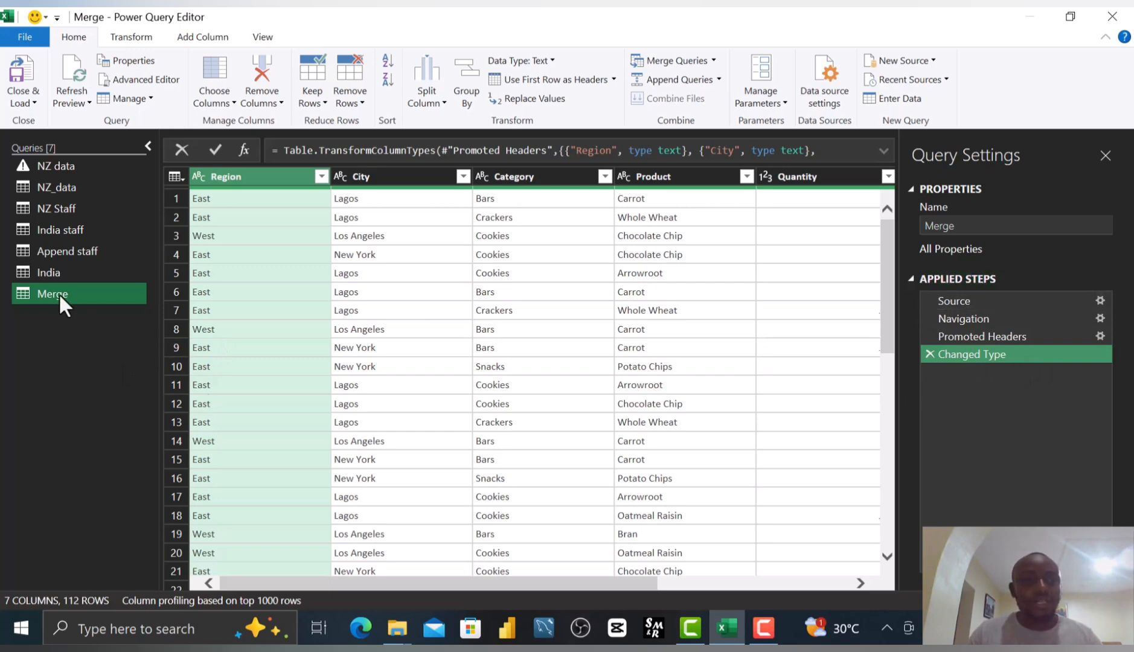
# Try merging the India query with the Merge query as a new query using a left outer join.
pyautogui.click(64, 269)
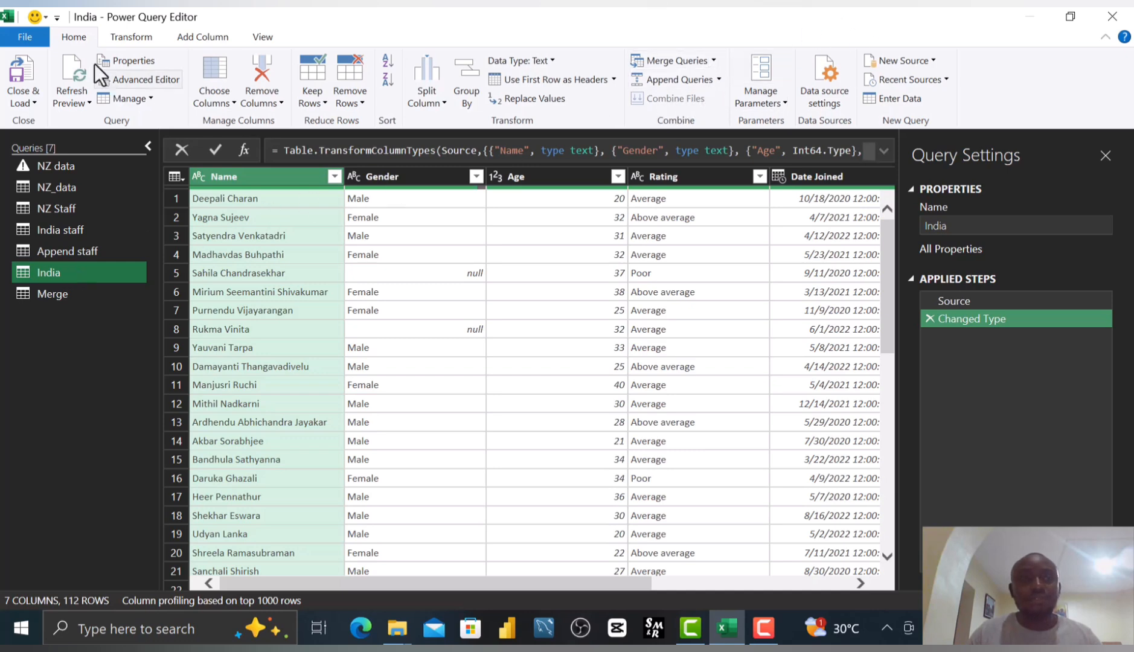
pyautogui.click(714, 61)
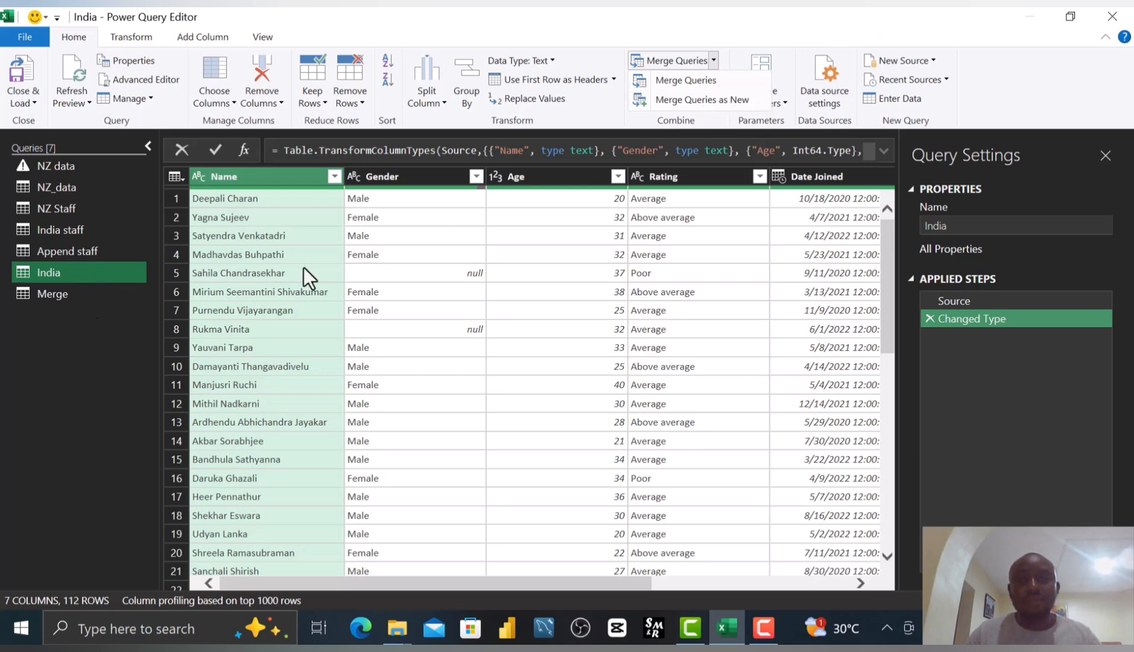
pyautogui.click(715, 102)
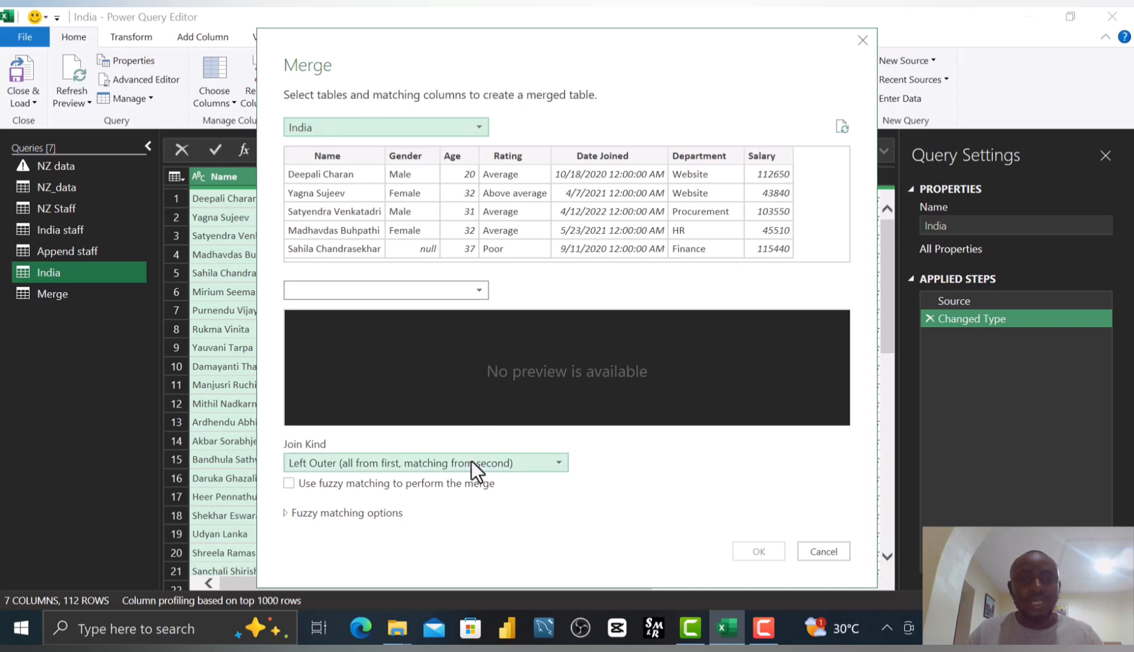
pyautogui.click(479, 290)
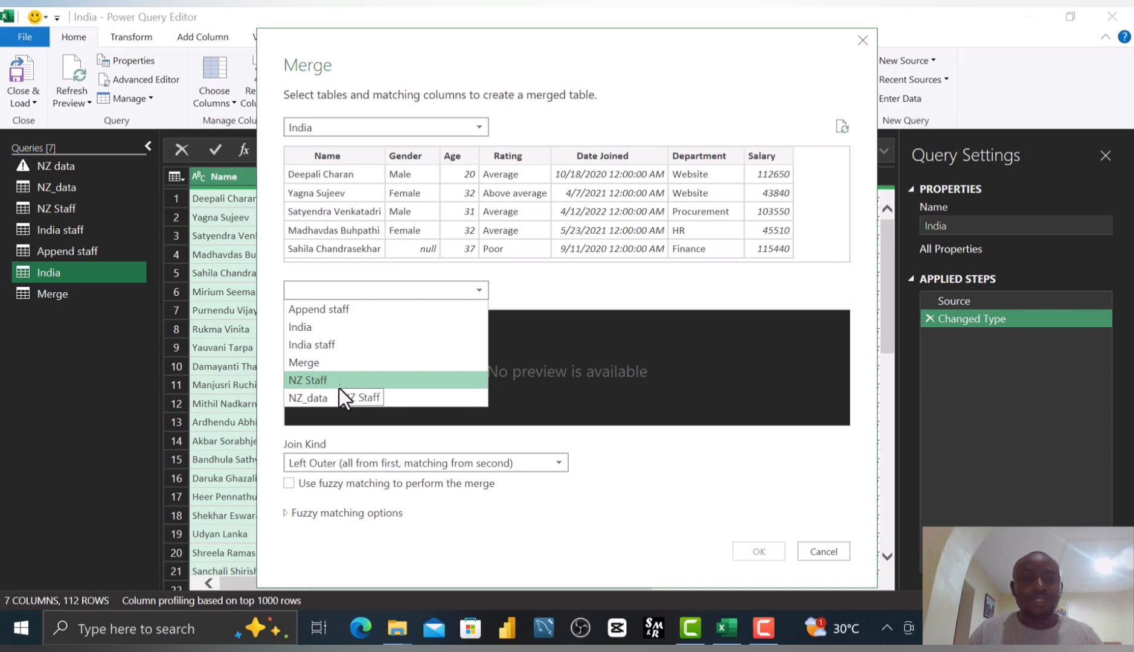
pyautogui.click(325, 365)
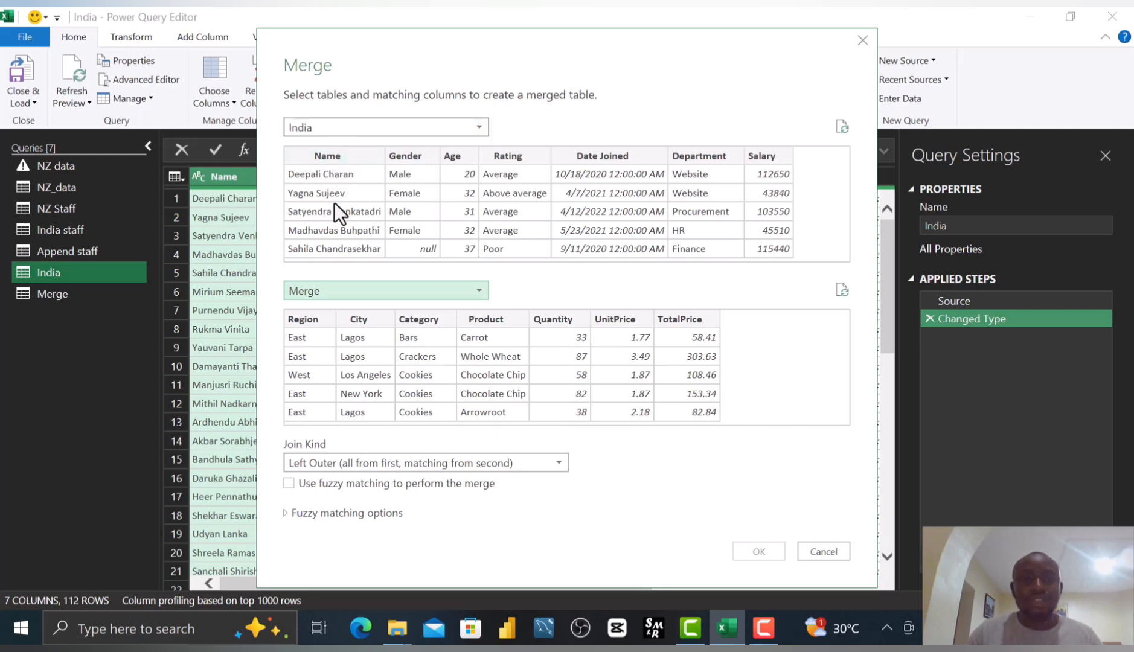
pyautogui.moveTo(715, 46); pyautogui.dragTo(558, 68)
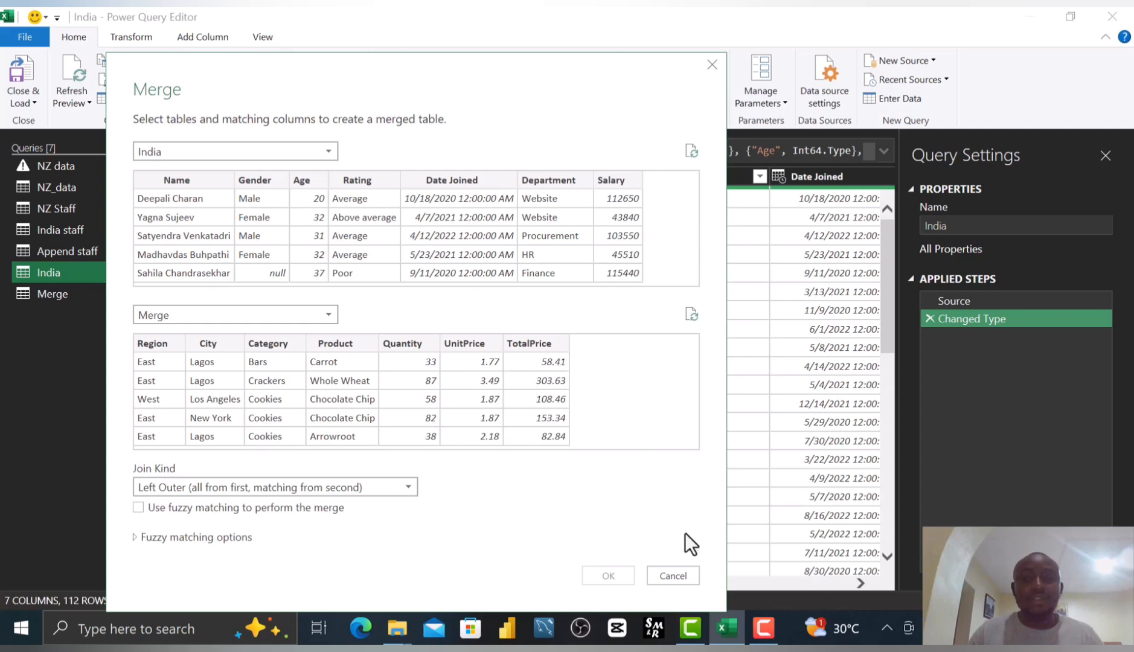
pyautogui.click(676, 574)
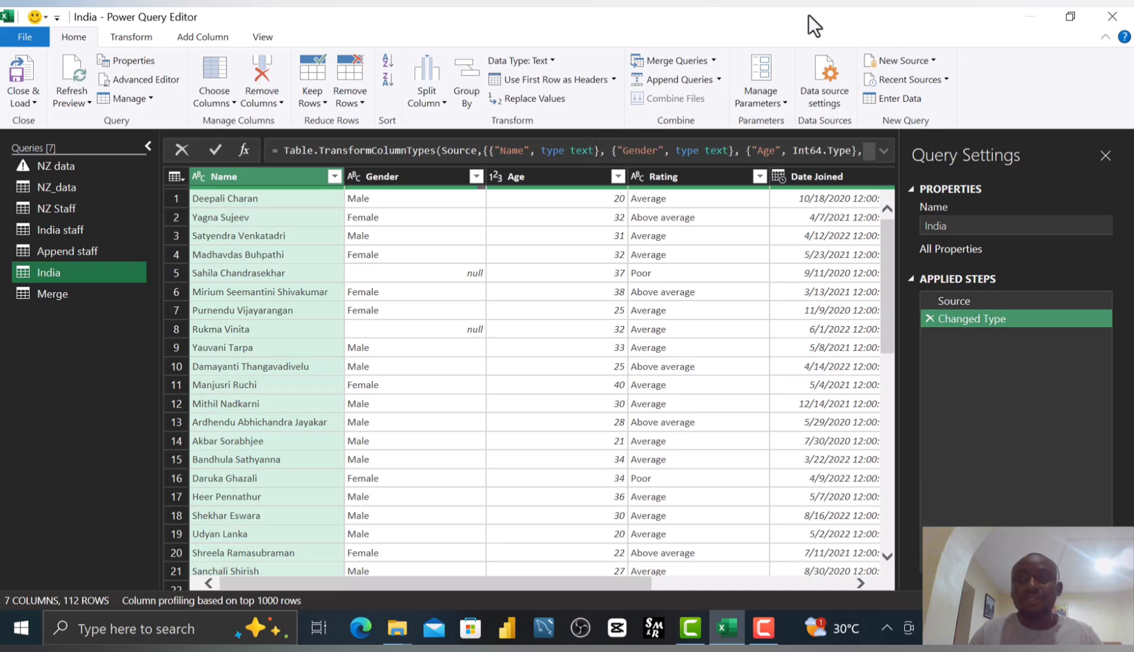
# Close the Power Query Editor and discard the changes.
pyautogui.click(1114, 18)
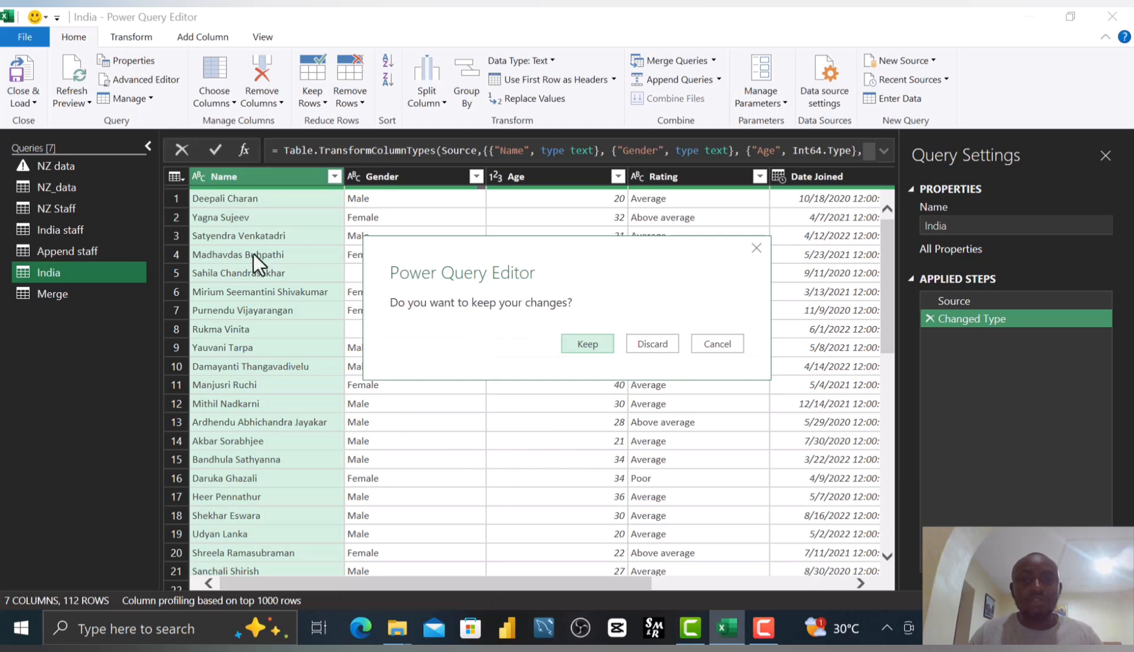
pyautogui.click(649, 344)
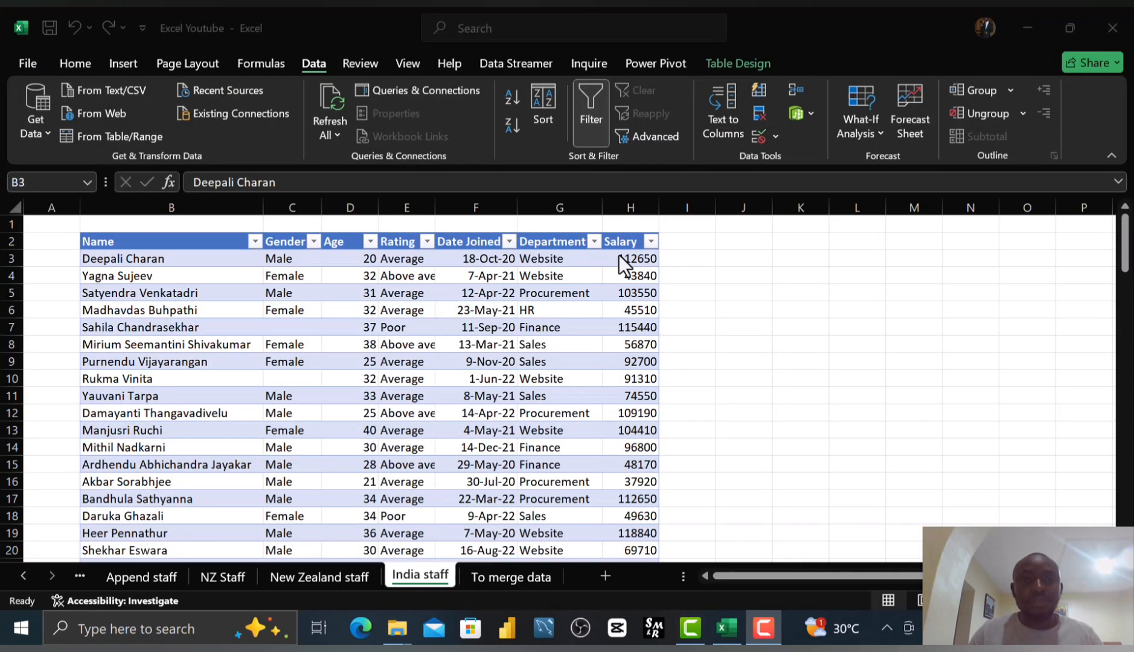
# Copy the India staff Name column into column A of the To merge data sheet and autofit its width.
pyautogui.click(148, 242)
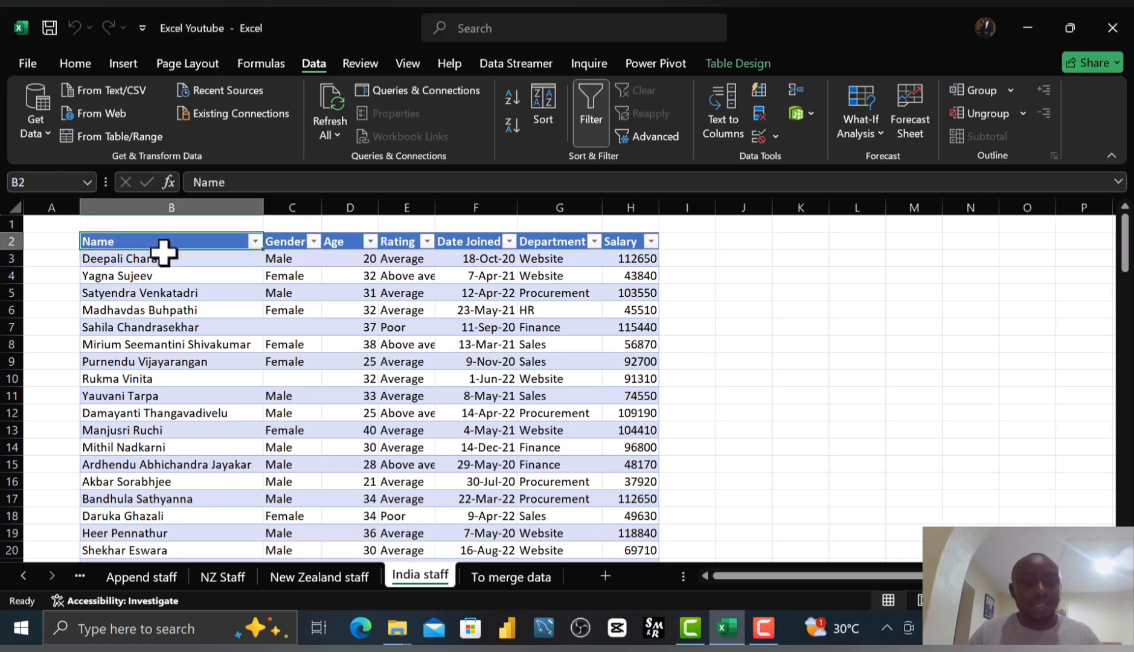
pyautogui.hotkey('ctrl', 'shift', 'Down')
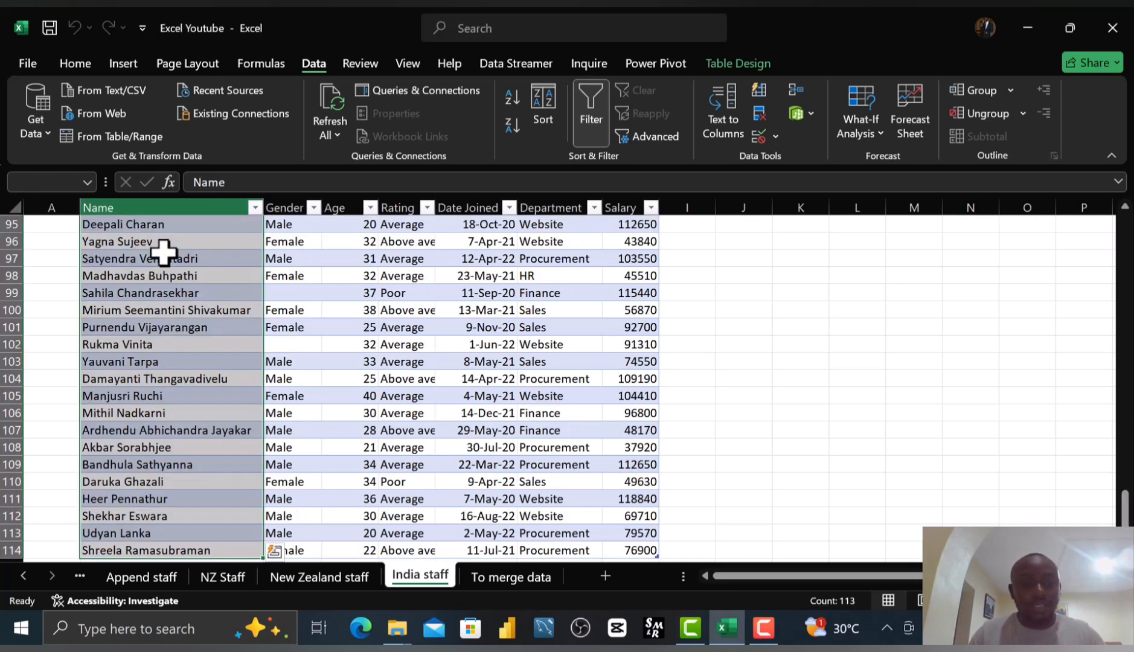
pyautogui.hotkey('ctrl', 'c')
pyautogui.click(477, 581)
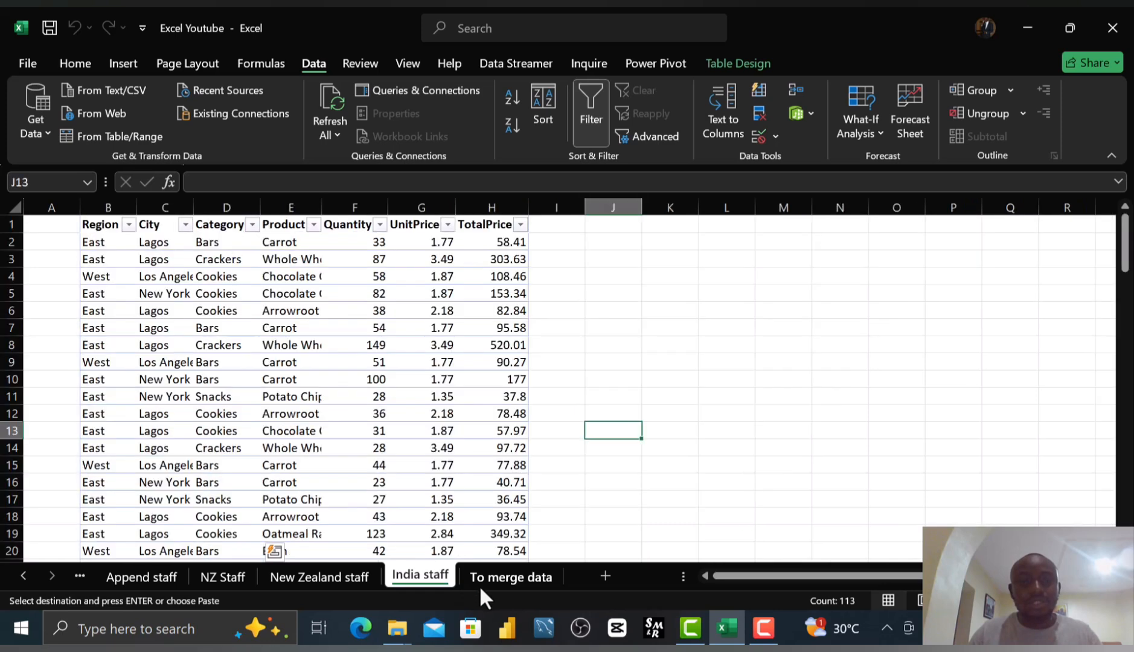
pyautogui.click(53, 229)
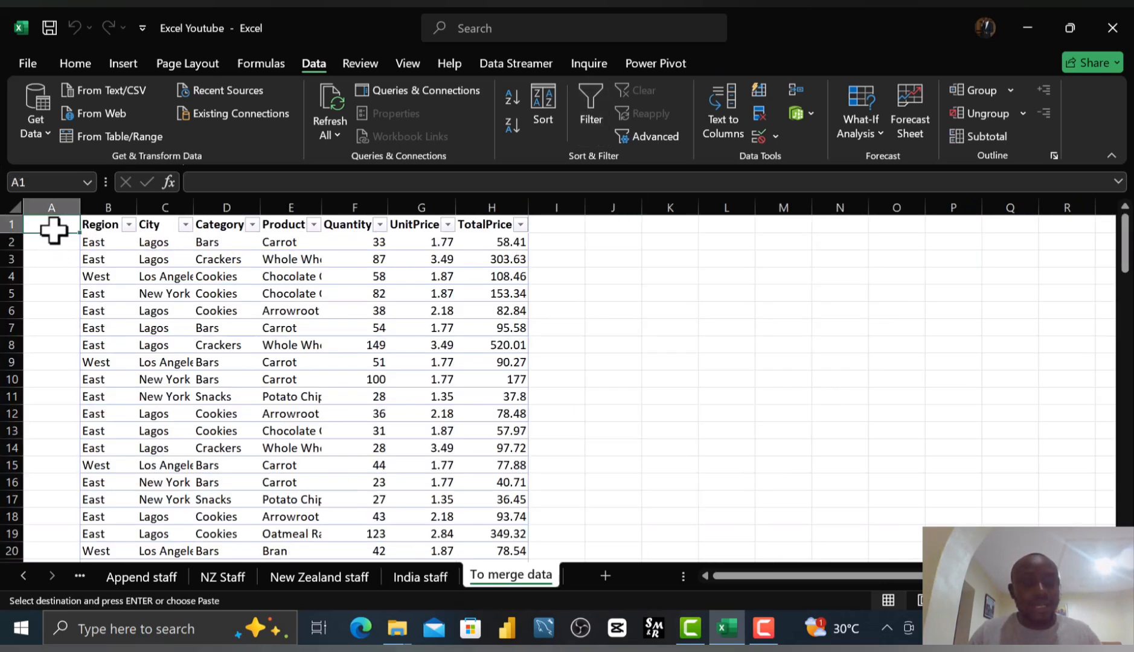
pyautogui.hotkey('ctrl', 'v')
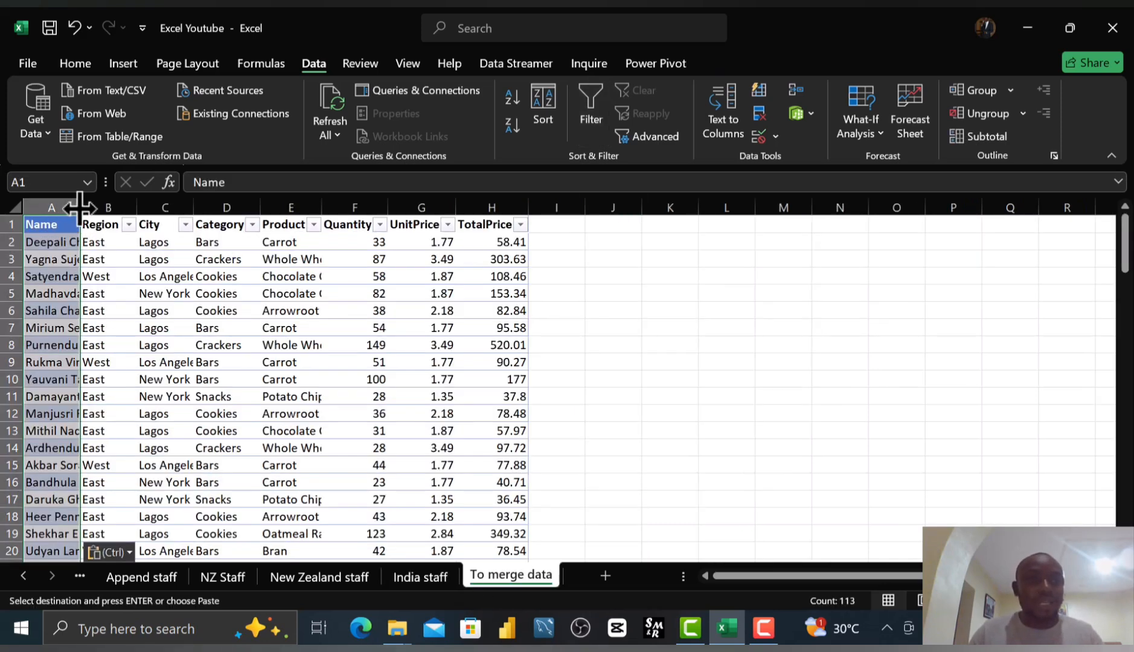
pyautogui.doubleClick(79, 207)
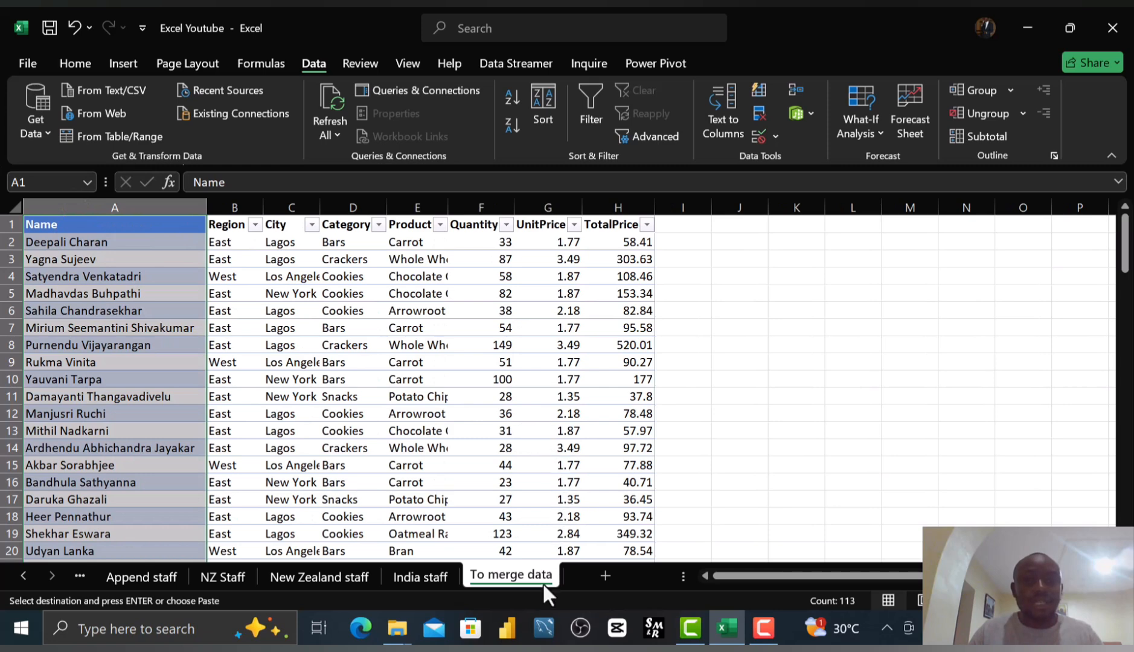
# Compare the India staff and To merge data sheets, scrolling through the pasted name list to its end.
pyautogui.click(402, 579)
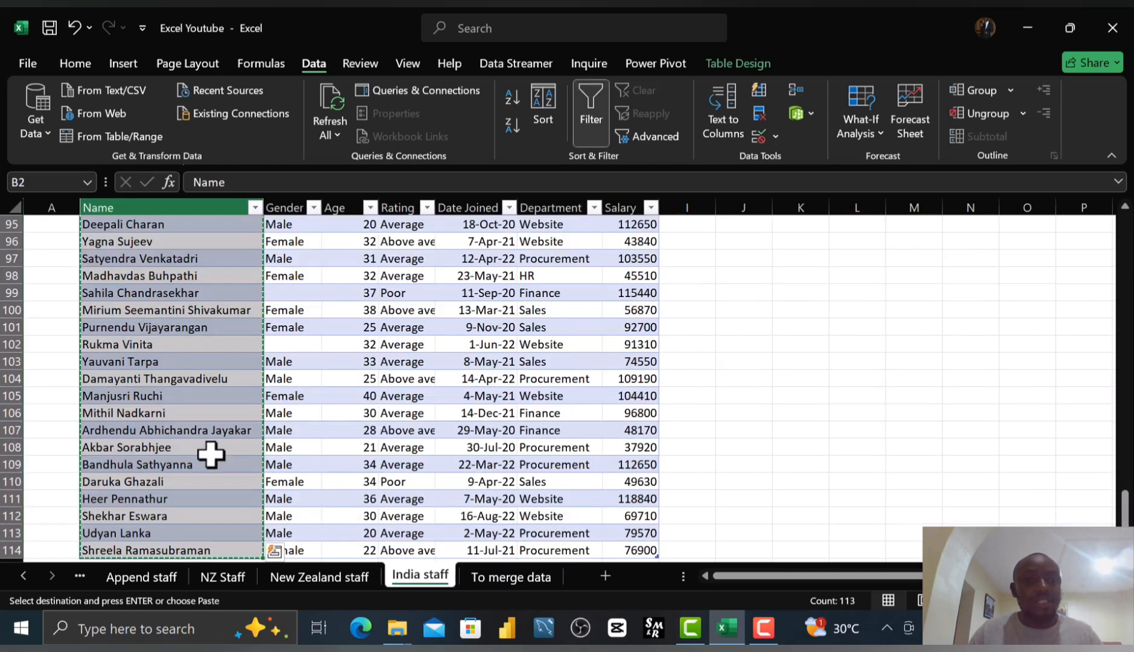
pyautogui.click(511, 576)
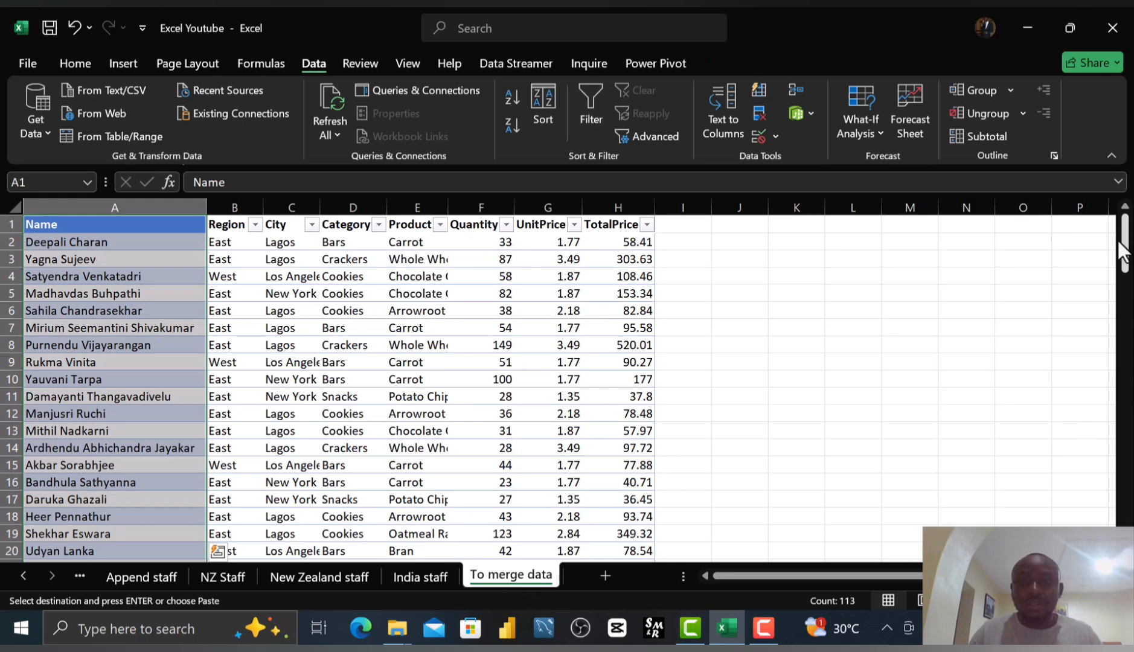
pyautogui.click(423, 578)
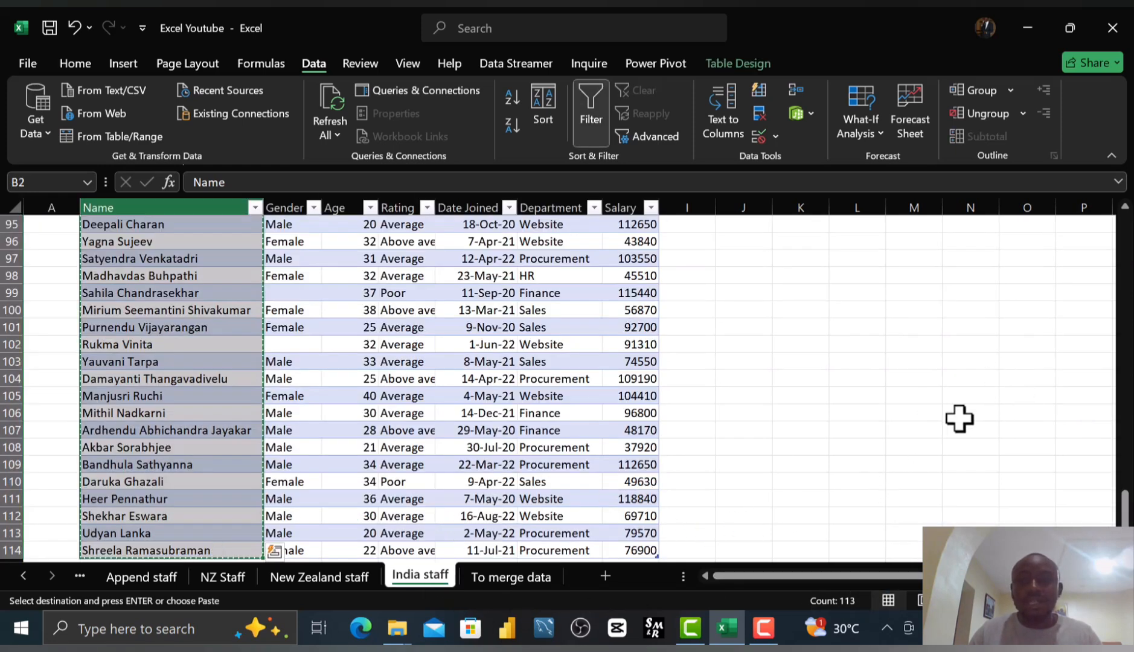
pyautogui.click(504, 578)
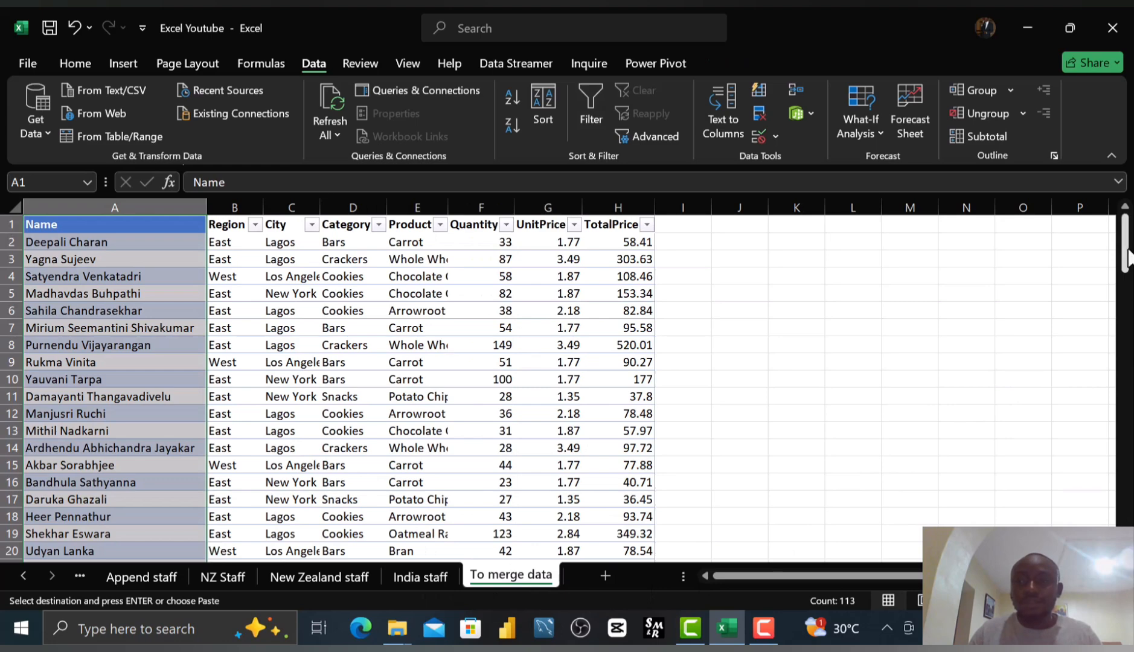
pyautogui.moveTo(1125, 253); pyautogui.dragTo(1125, 526)
pyautogui.scroll(-1, 423, 386)
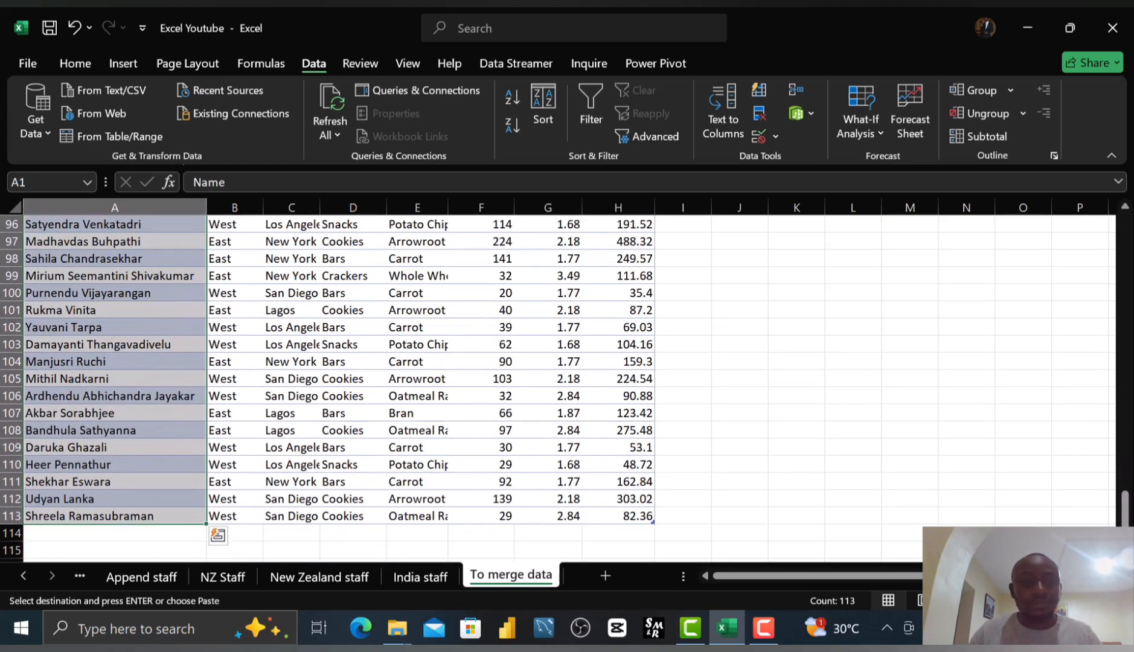
pyautogui.click(865, 423)
pyautogui.click(930, 307)
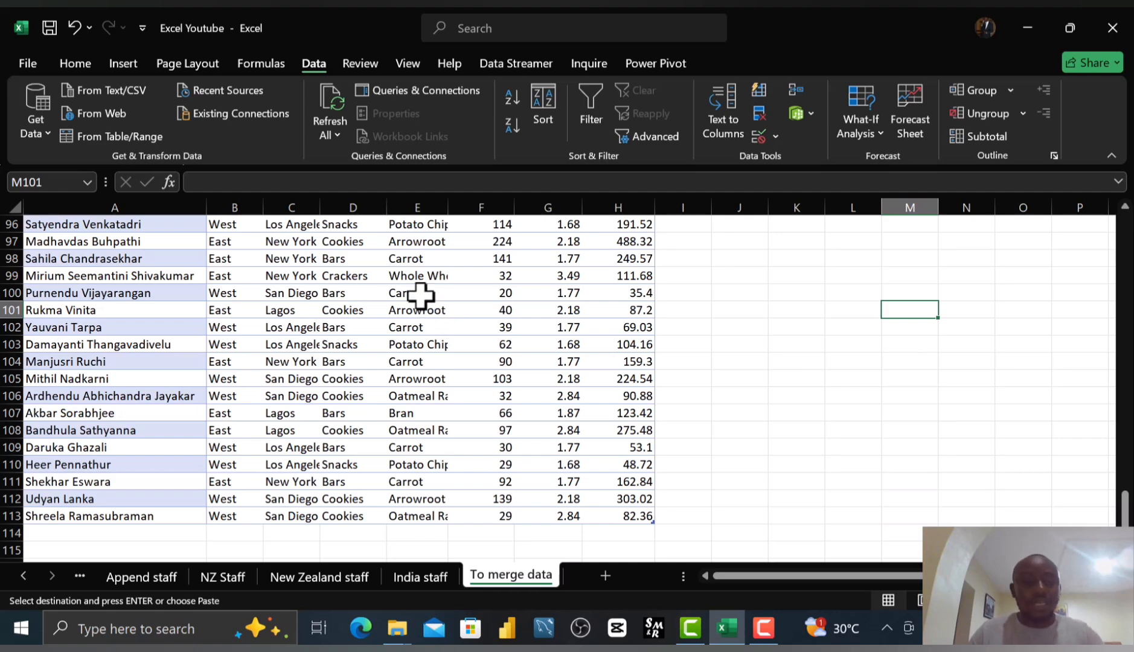
pyautogui.press('Escape')
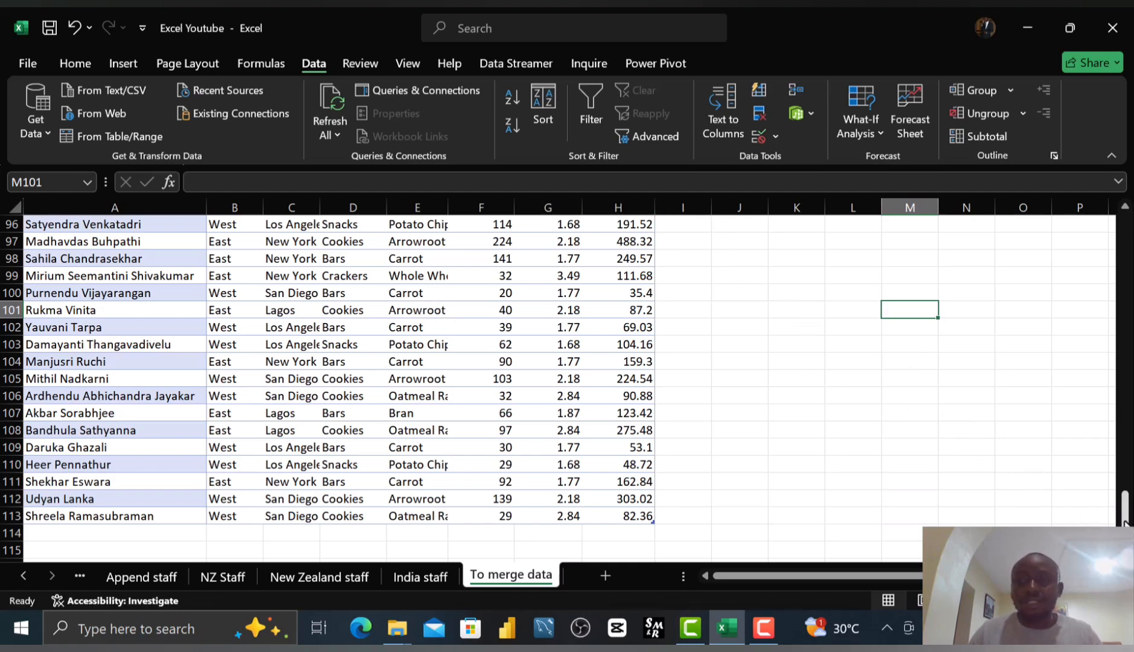
pyautogui.moveTo(1125, 511); pyautogui.dragTo(1124, 229)
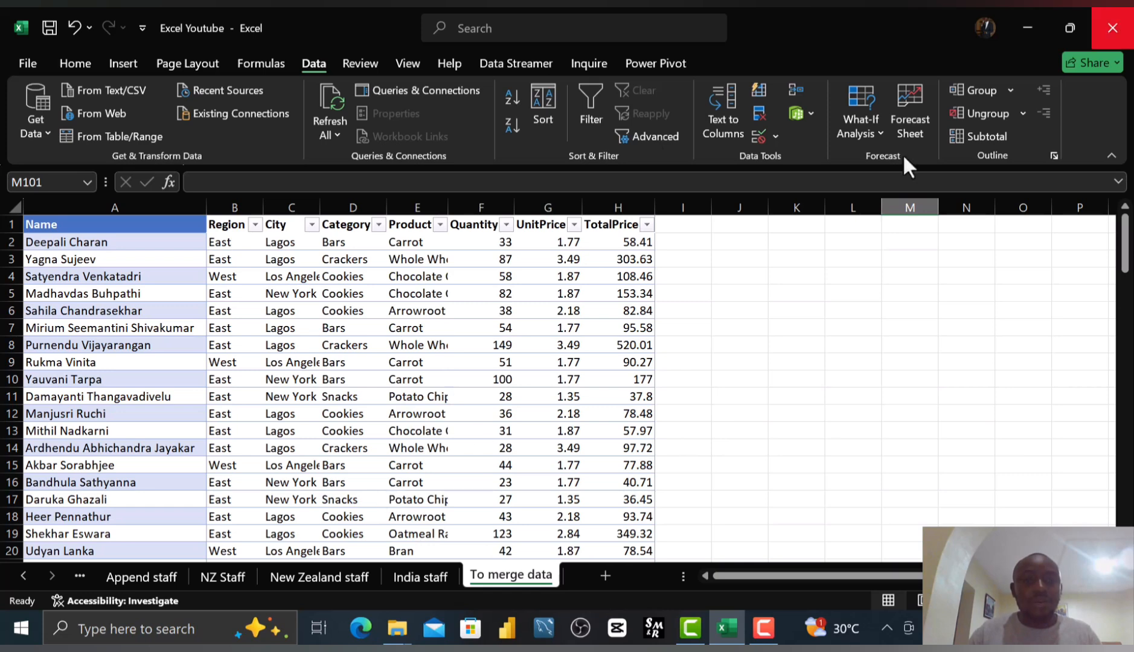
# Open the India staff table in the Power Query Editor.
pyautogui.click(421, 579)
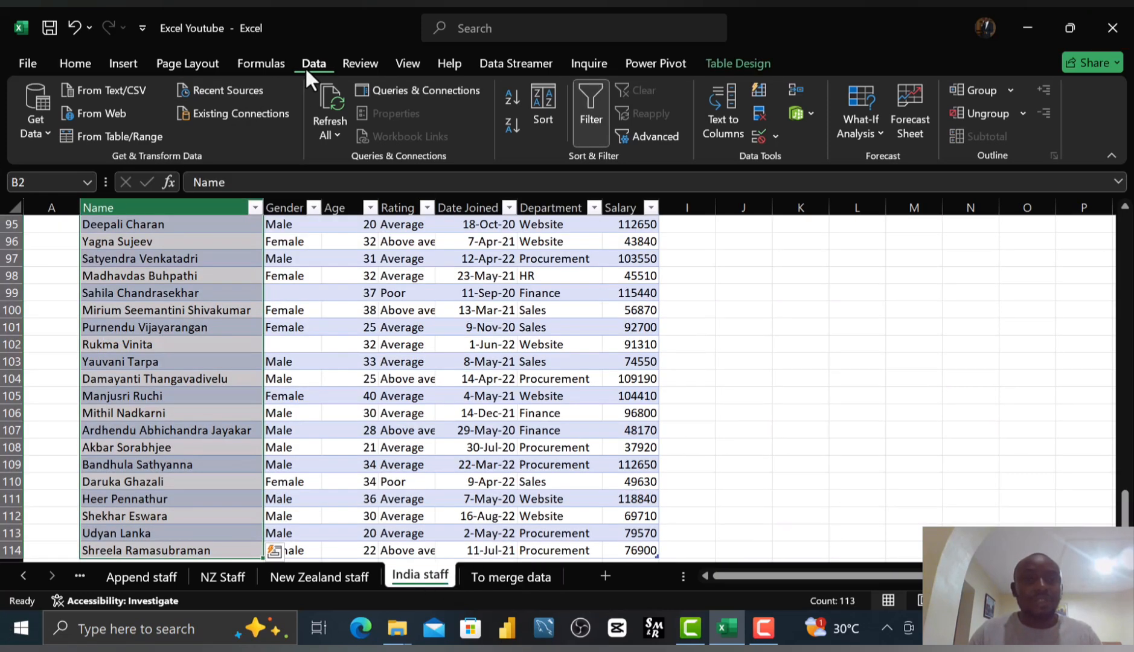
pyautogui.click(128, 239)
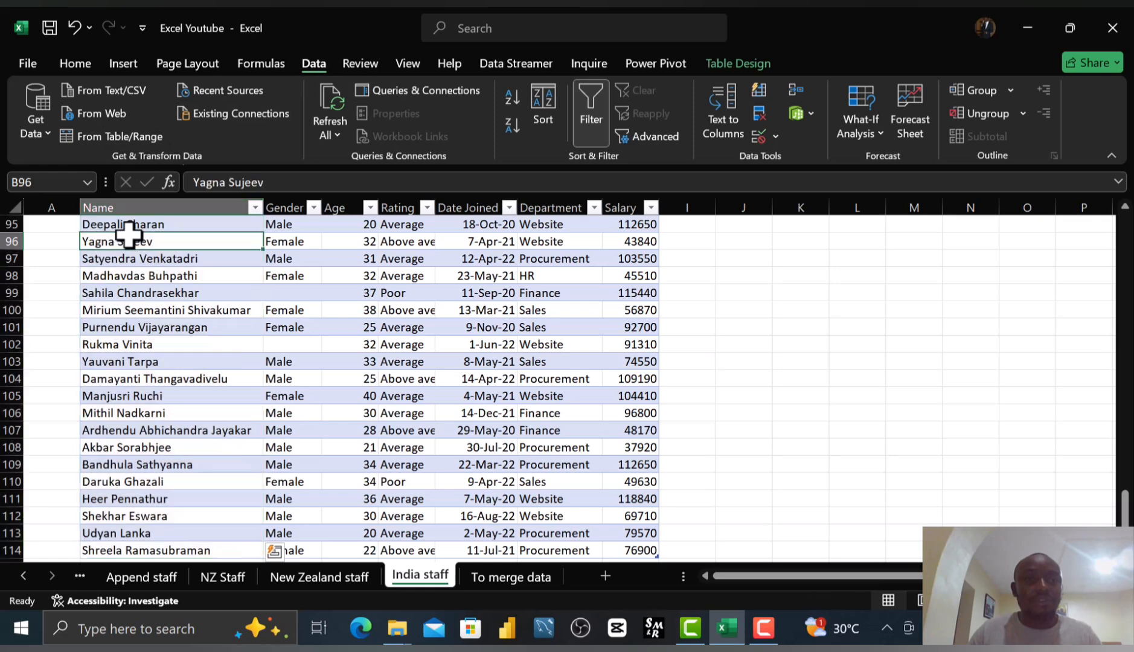
pyautogui.click(105, 131)
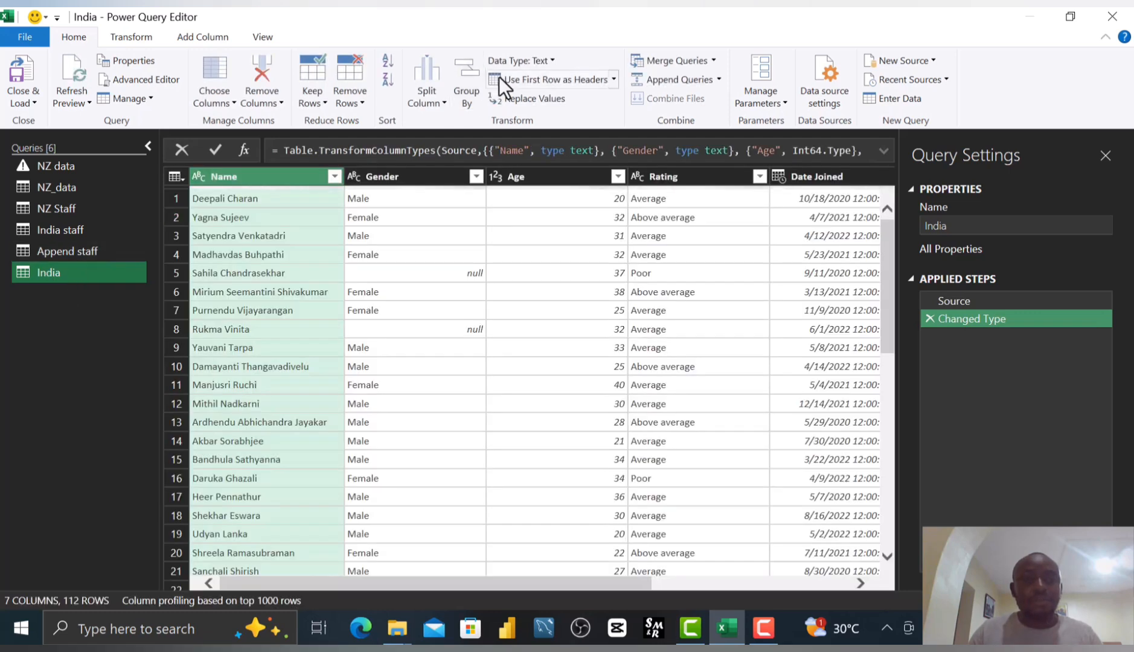
# Import the To merge data sheet from the Excel Youtube workbook as a new Excel file query.
pyautogui.rightClick(43, 338)
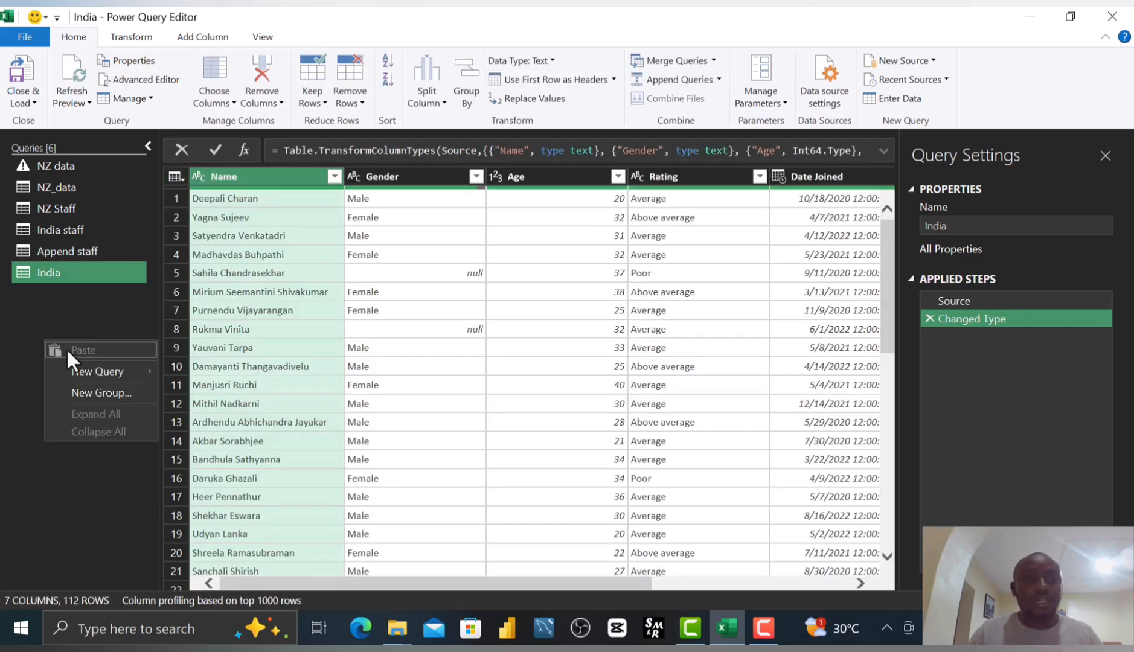
pyautogui.moveTo(103, 368)
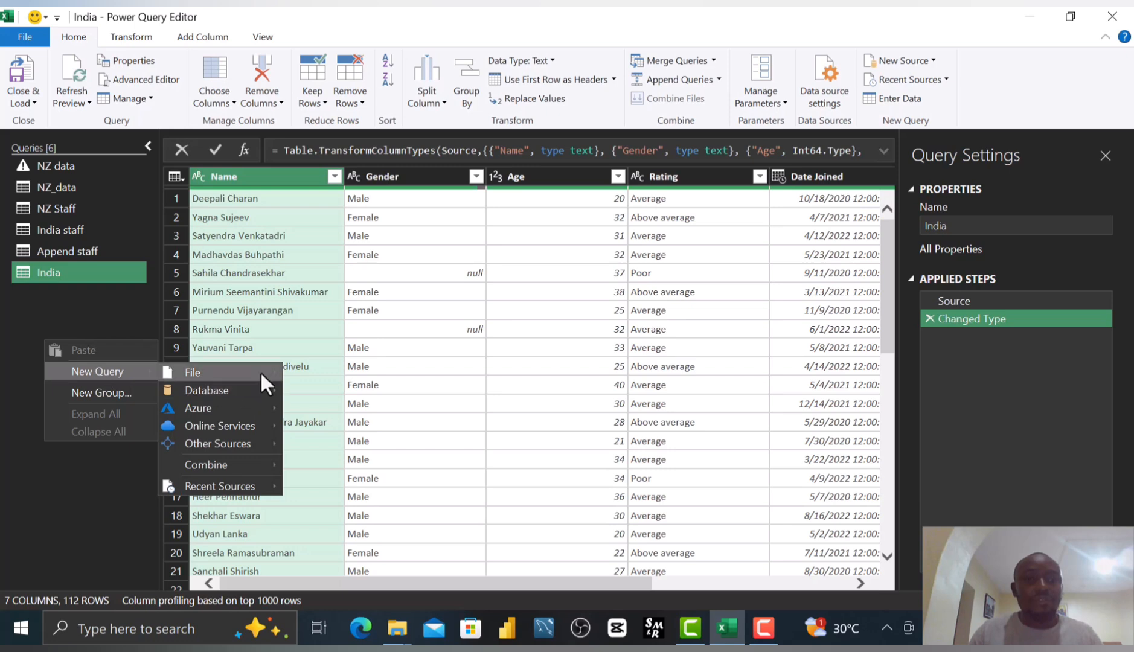
pyautogui.moveTo(260, 372)
pyautogui.click(356, 373)
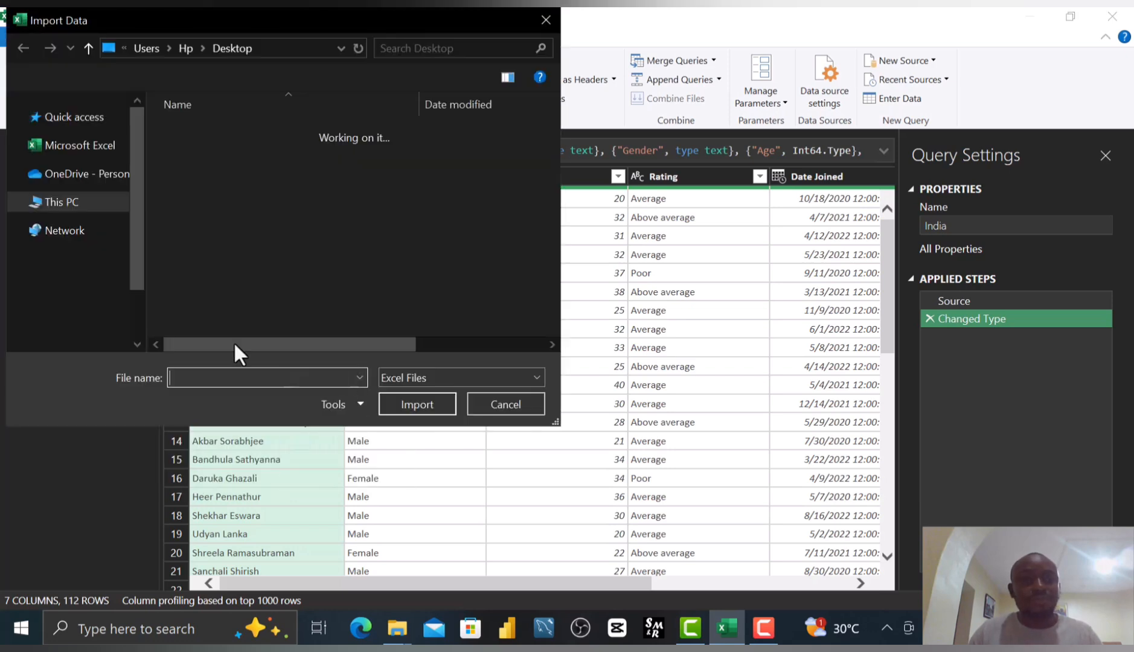
pyautogui.click(273, 279)
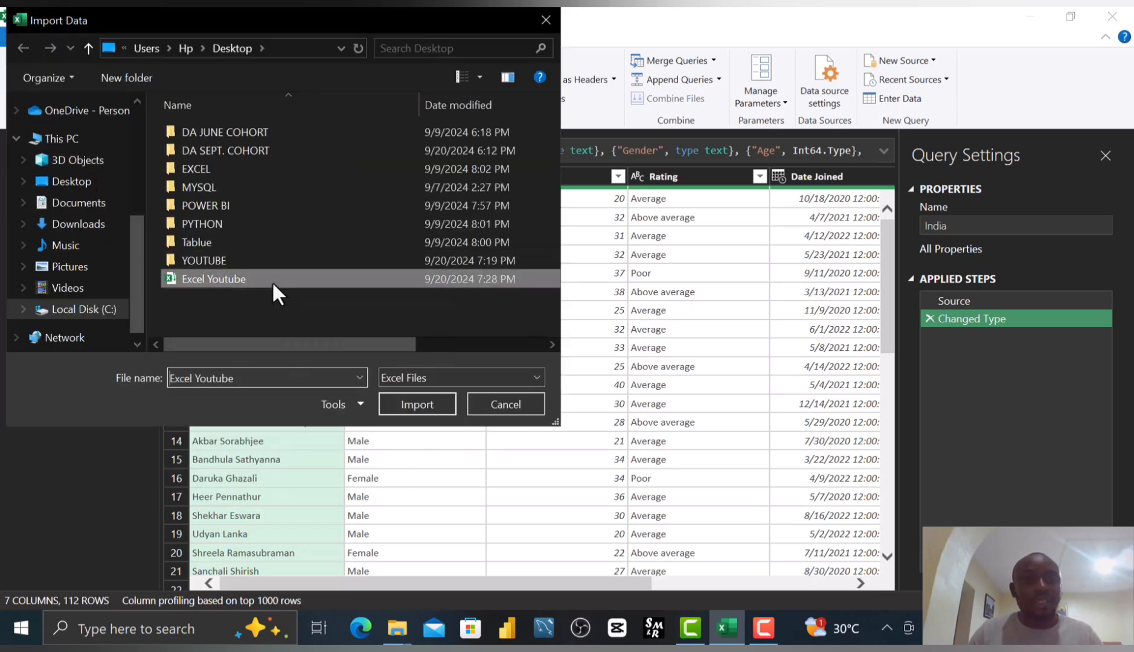
pyautogui.click(416, 405)
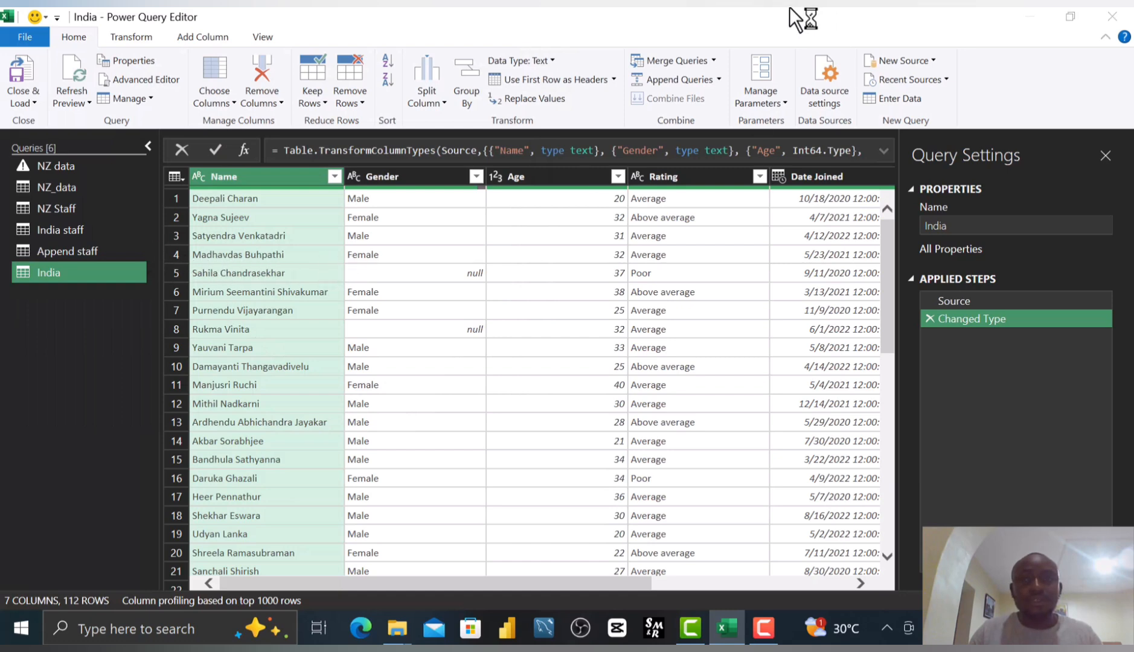
pyautogui.moveTo(787, 13); pyautogui.dragTo(1083, 590)
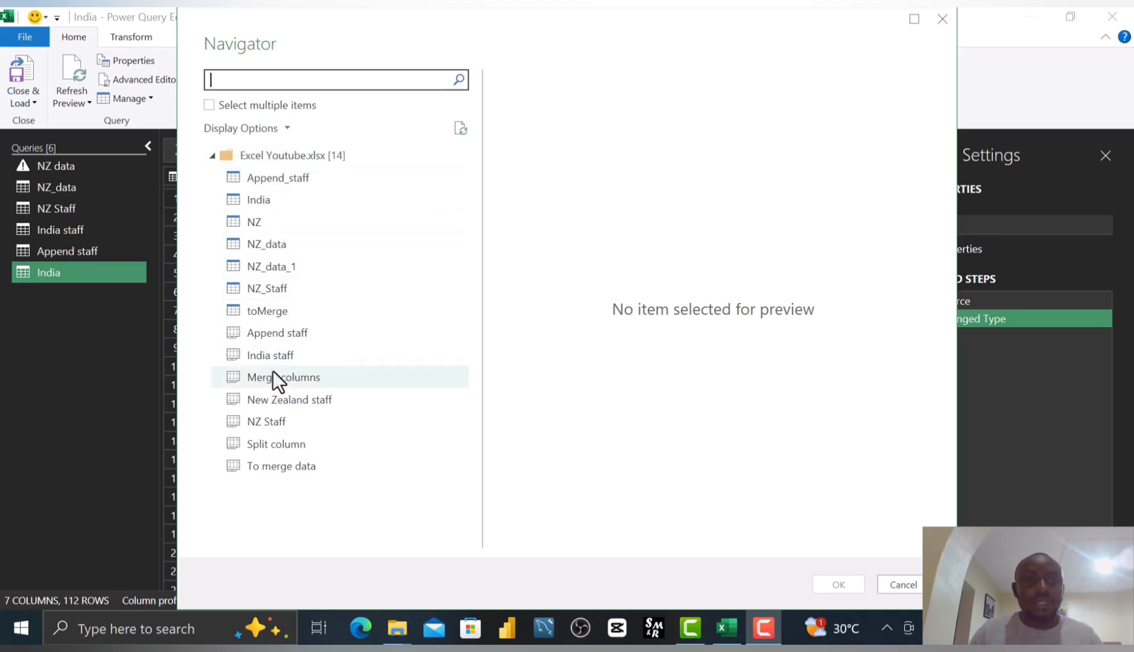
pyautogui.click(284, 312)
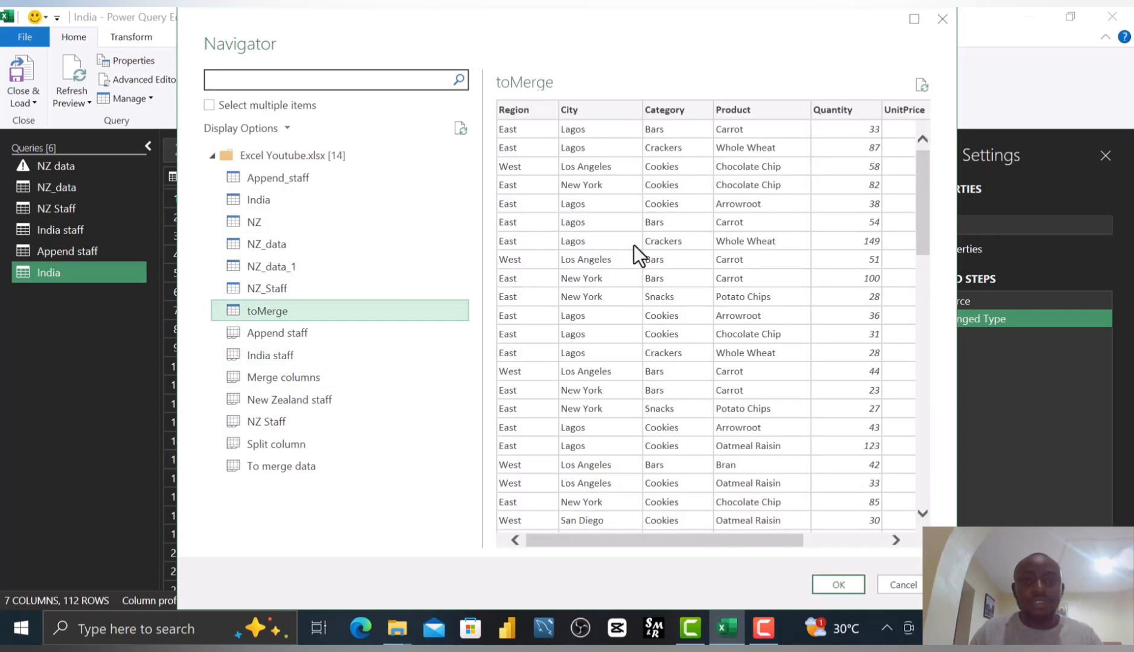
pyautogui.moveTo(609, 540); pyautogui.dragTo(485, 411)
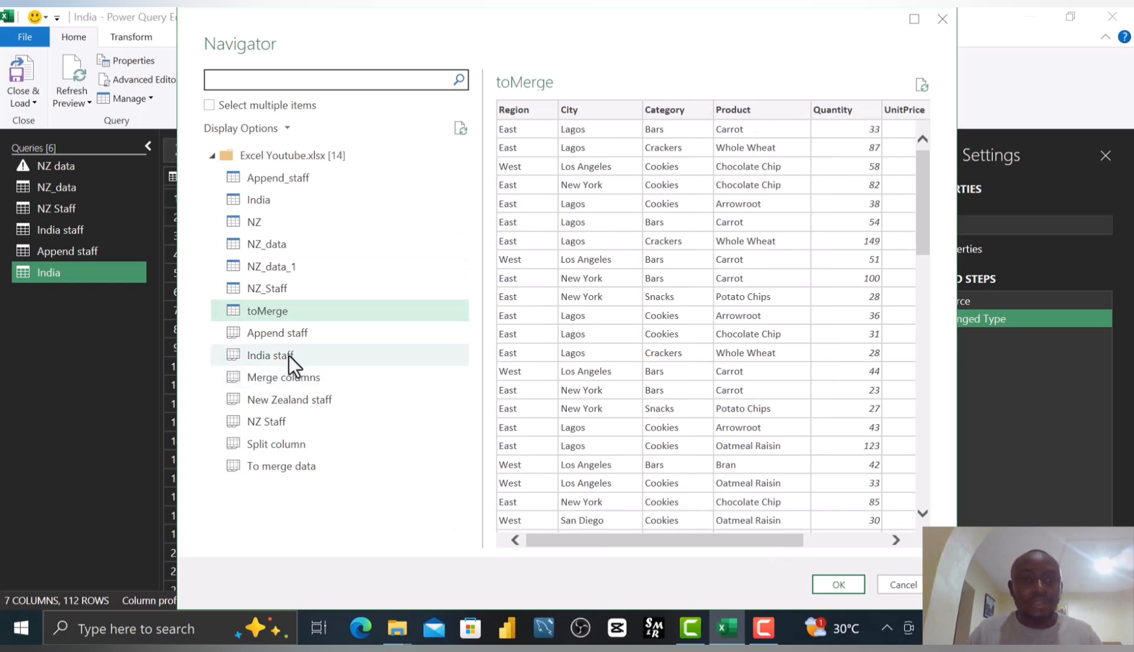
pyautogui.click(319, 385)
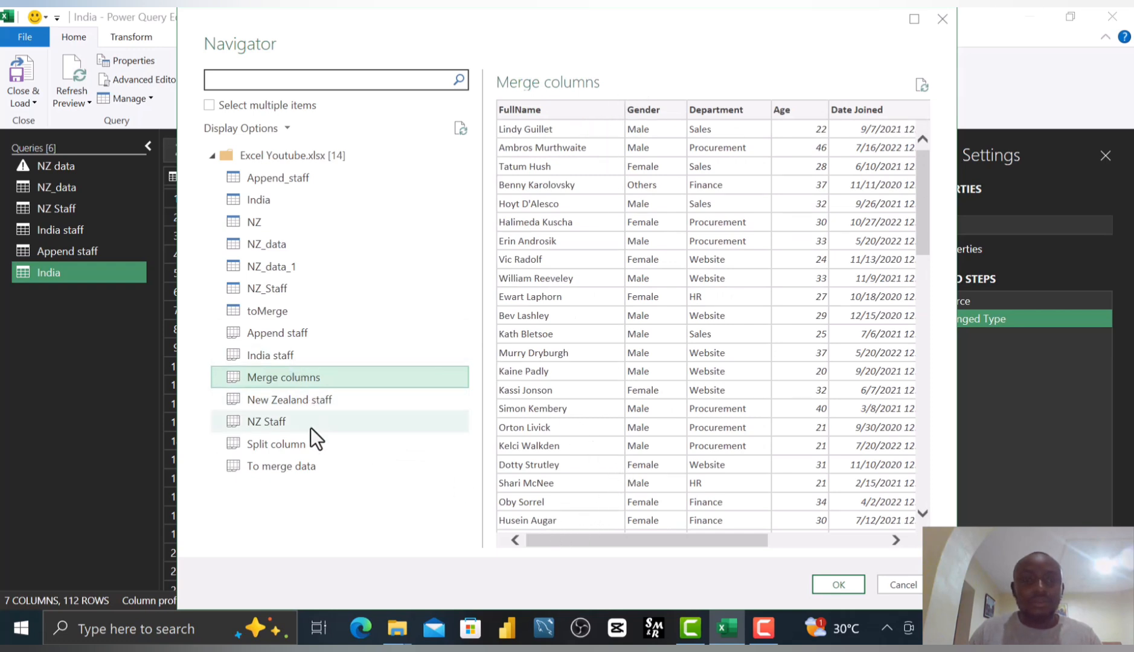
pyautogui.click(309, 466)
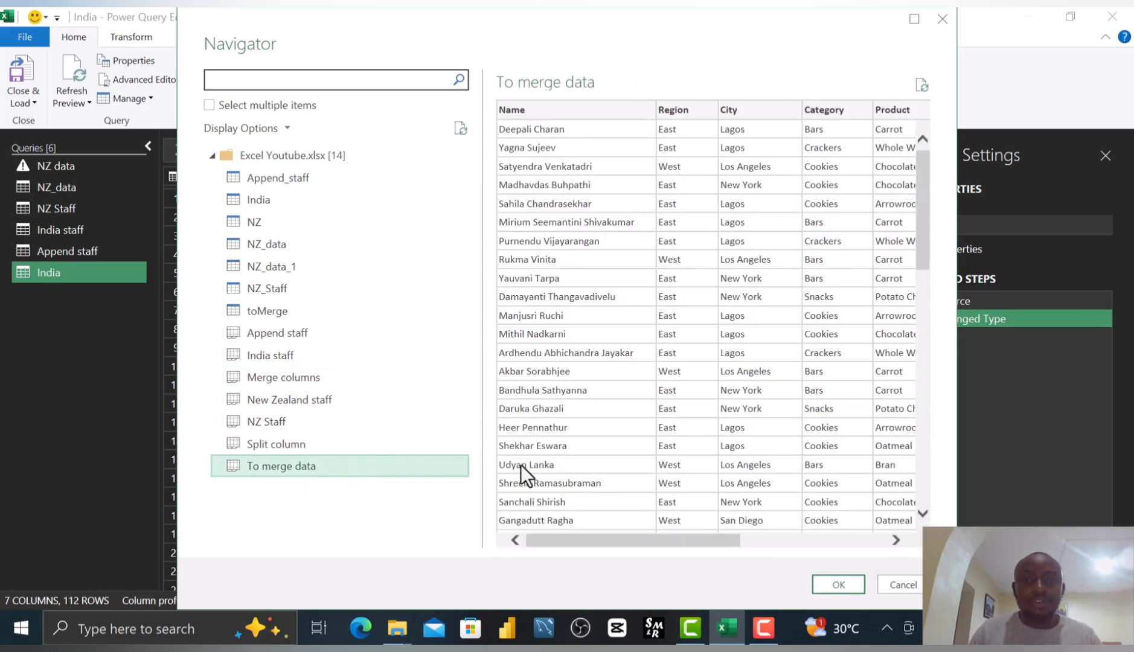
pyautogui.moveTo(609, 548); pyautogui.dragTo(432, 545)
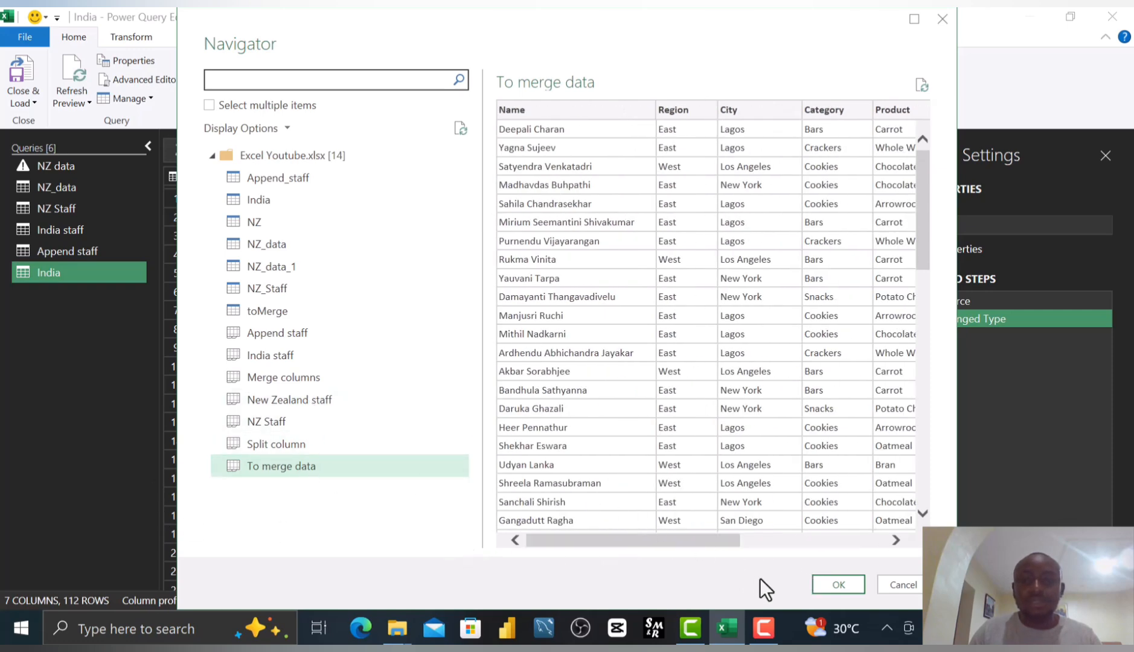
pyautogui.moveTo(756, 576); pyautogui.dragTo(729, 8)
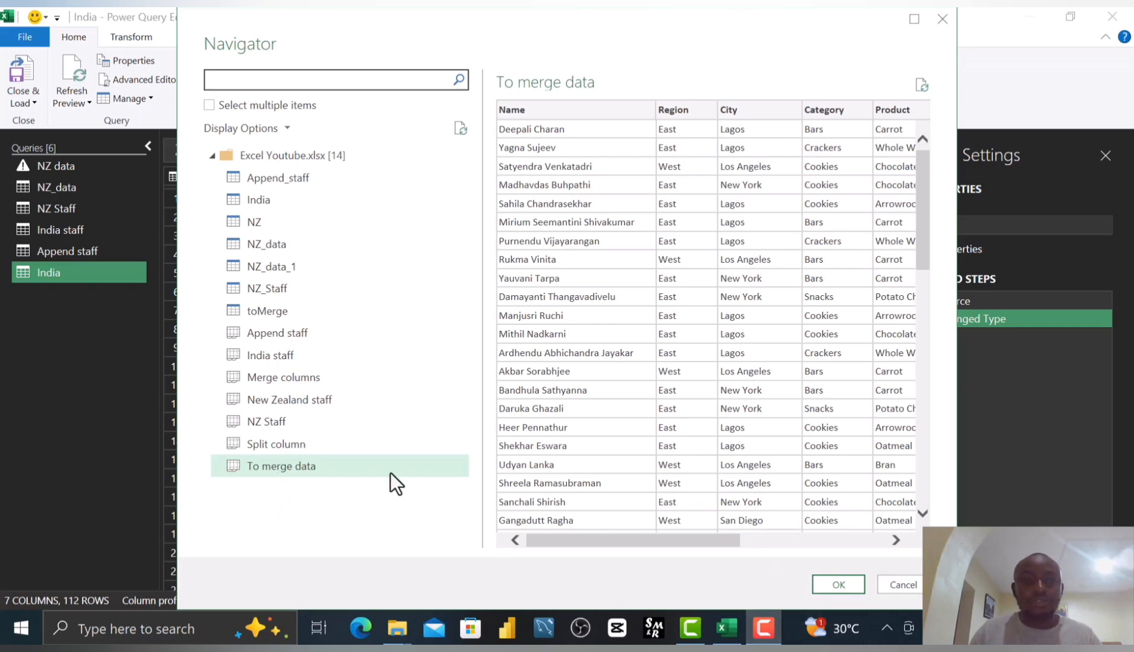
pyautogui.click(823, 587)
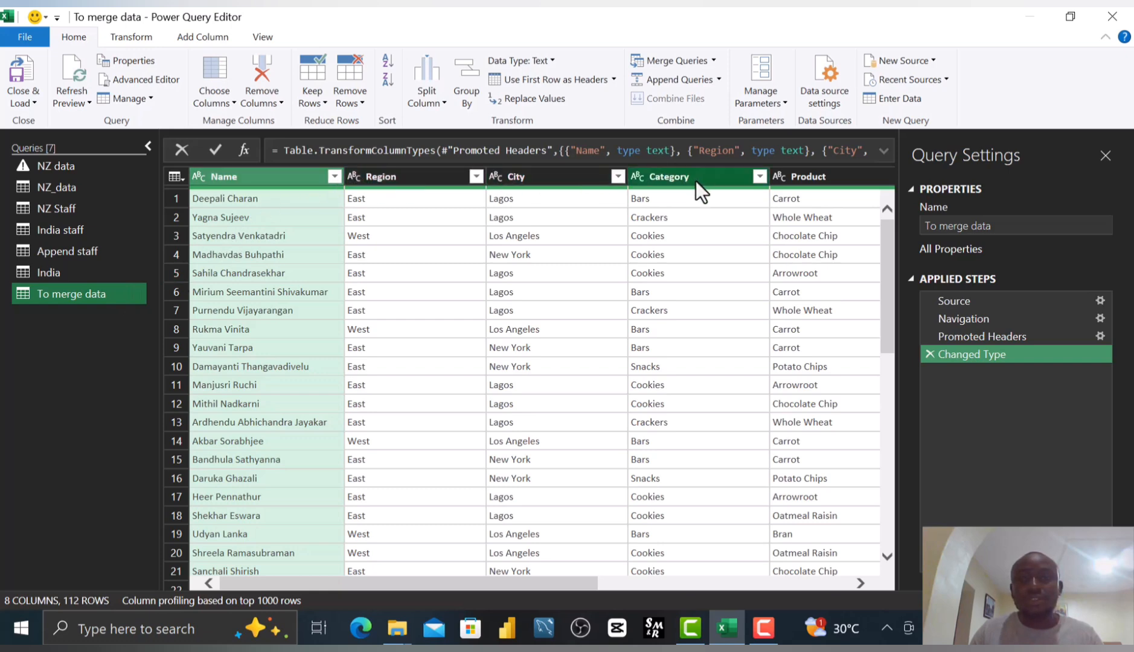
# Merge the India query with To merge data as a new query, matching on Name with a left outer join.
pyautogui.click(60, 271)
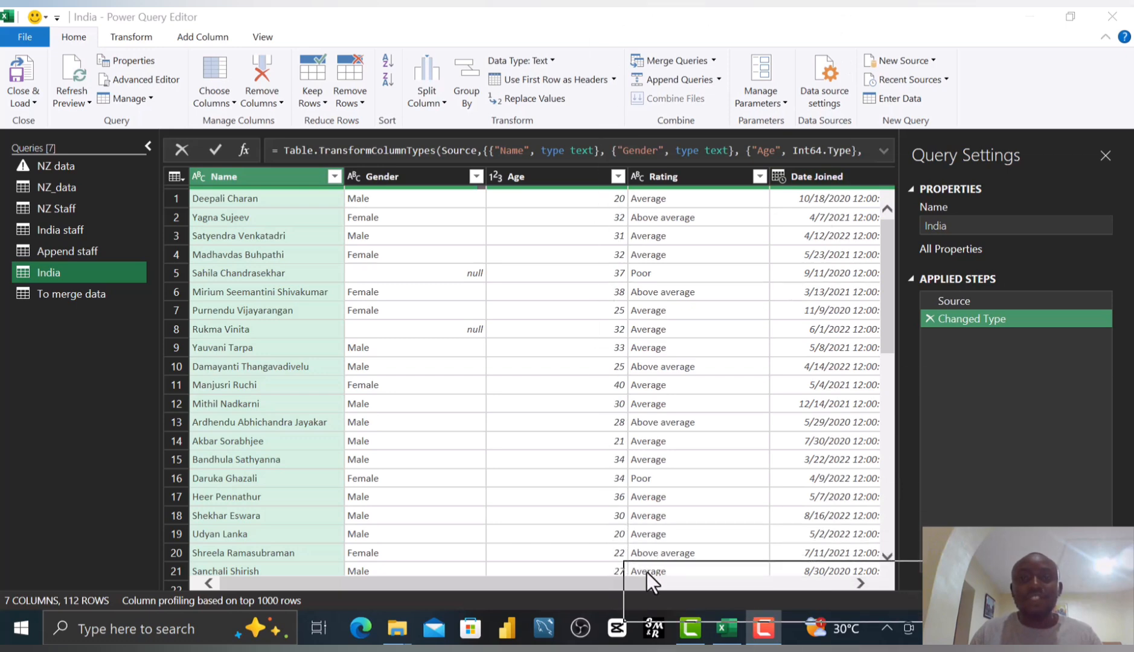
pyautogui.click(73, 275)
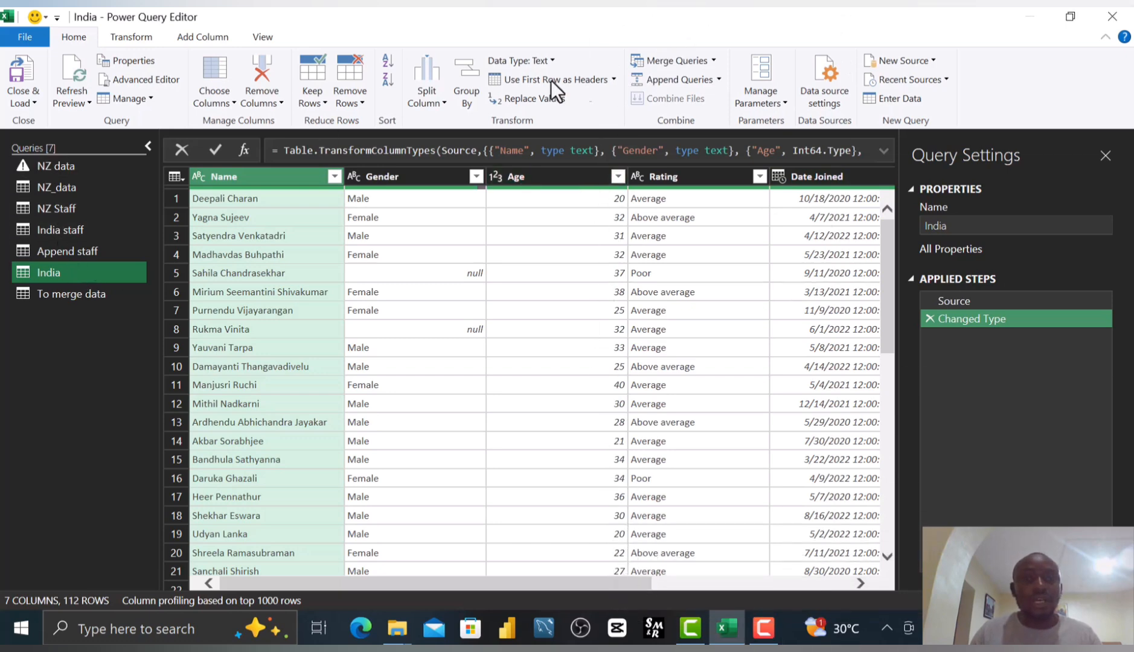
pyautogui.click(713, 60)
pyautogui.click(720, 99)
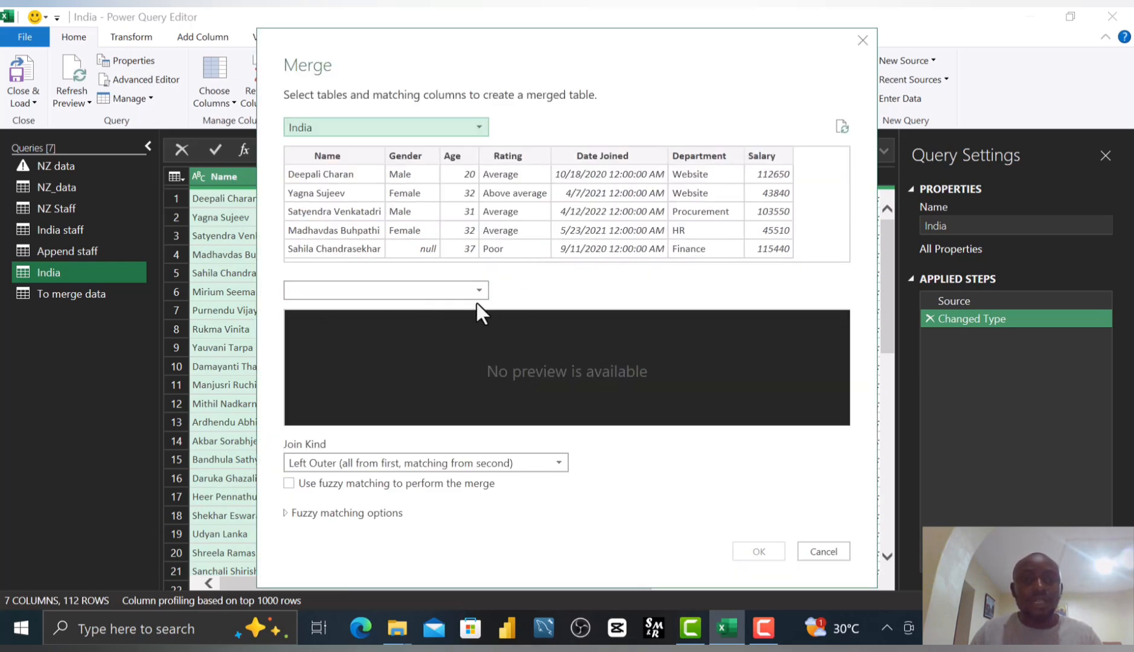
pyautogui.click(477, 289)
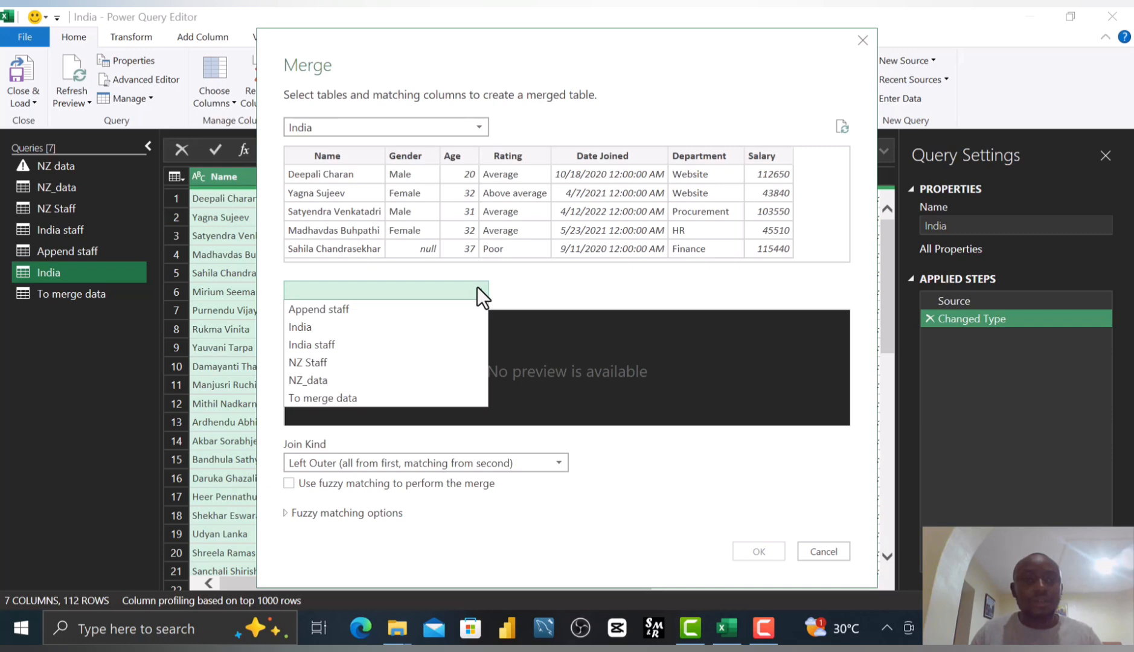
pyautogui.click(405, 398)
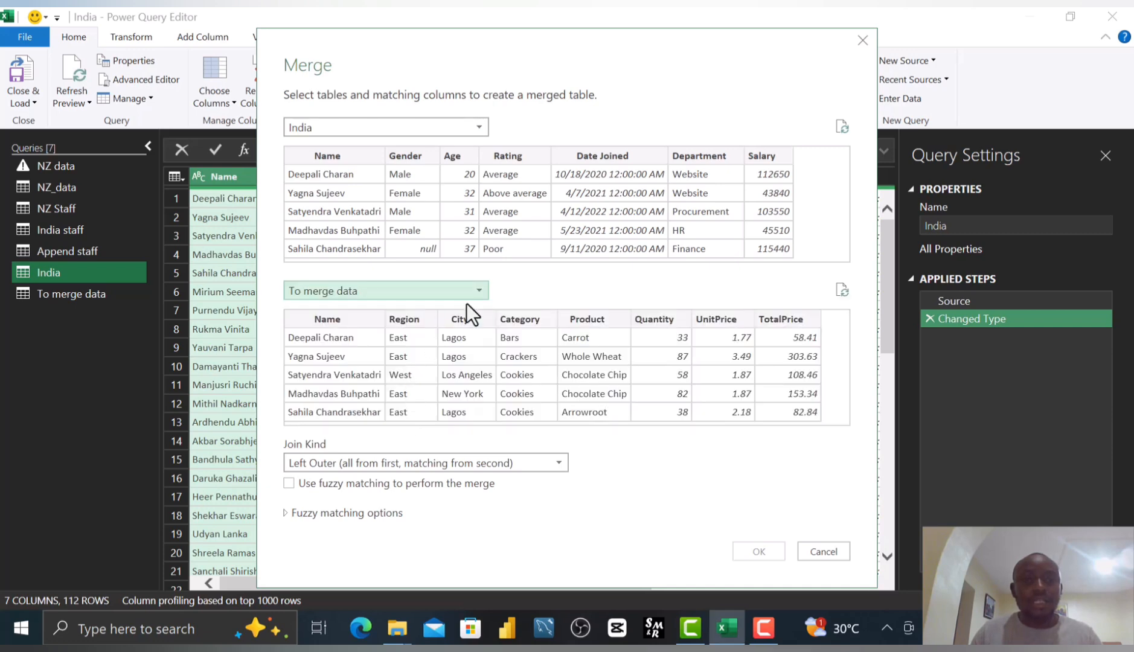
pyautogui.click(338, 157)
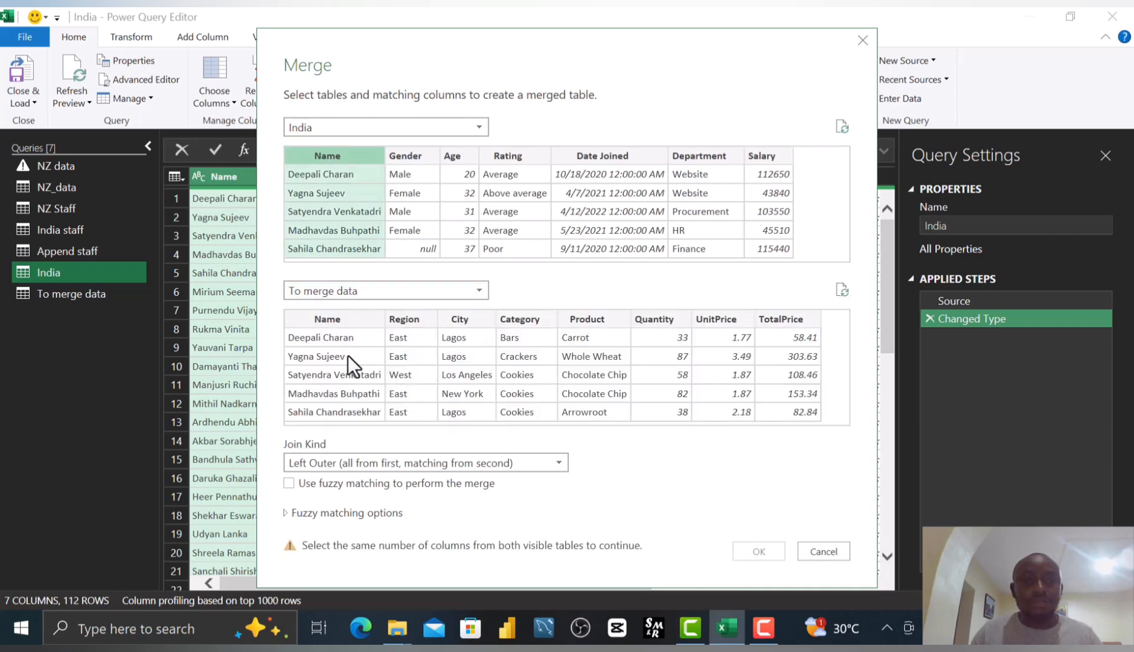
pyautogui.click(337, 320)
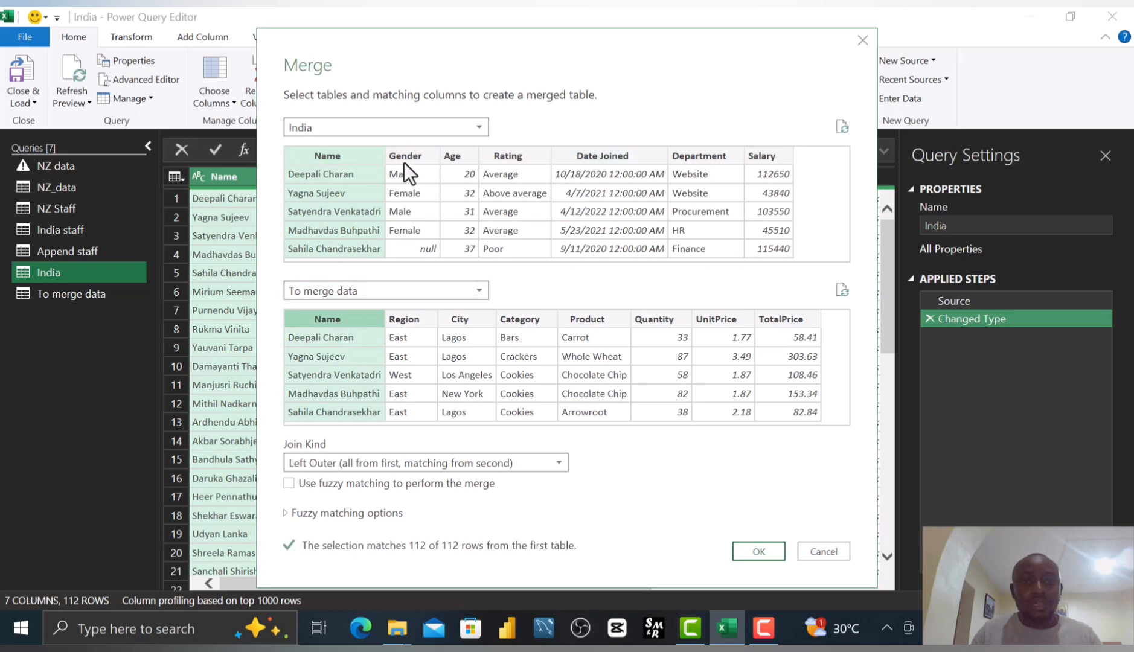
pyautogui.click(349, 152)
pyautogui.click(331, 323)
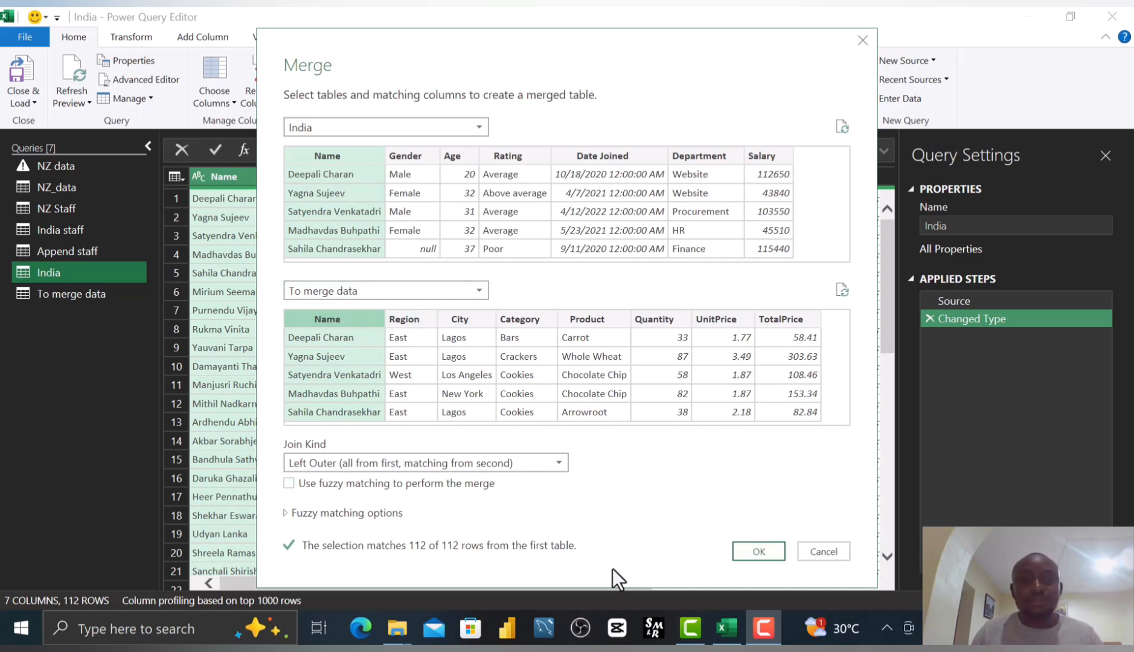
pyautogui.click(761, 553)
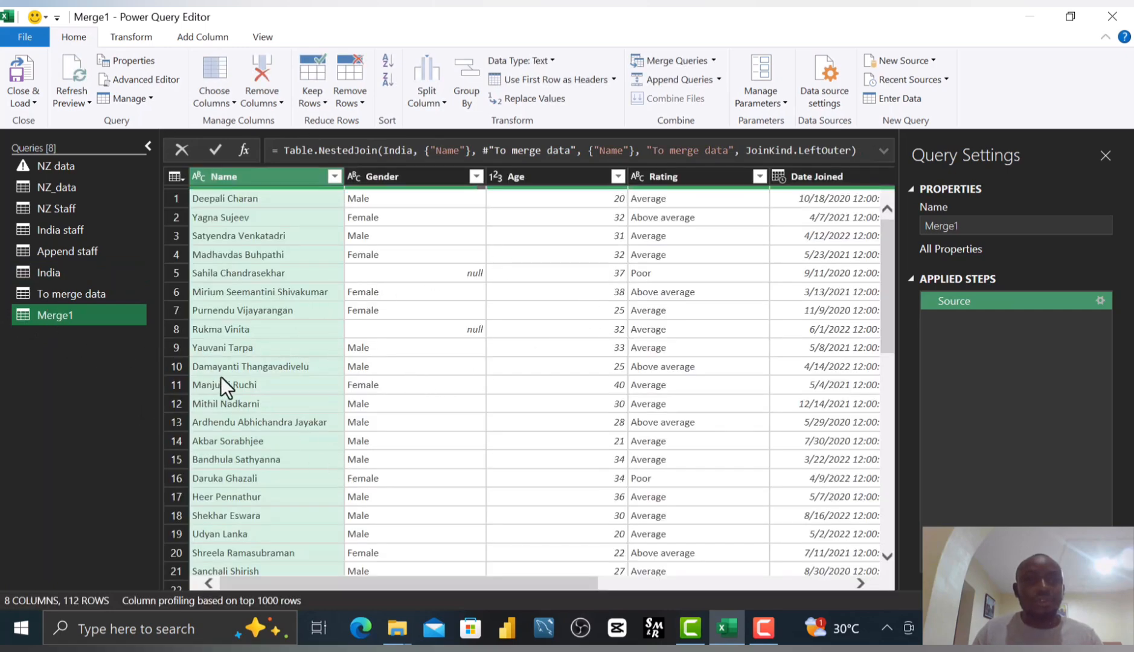
# Rename the Merge1 query as Merged Staff.
pyautogui.rightClick(76, 315)
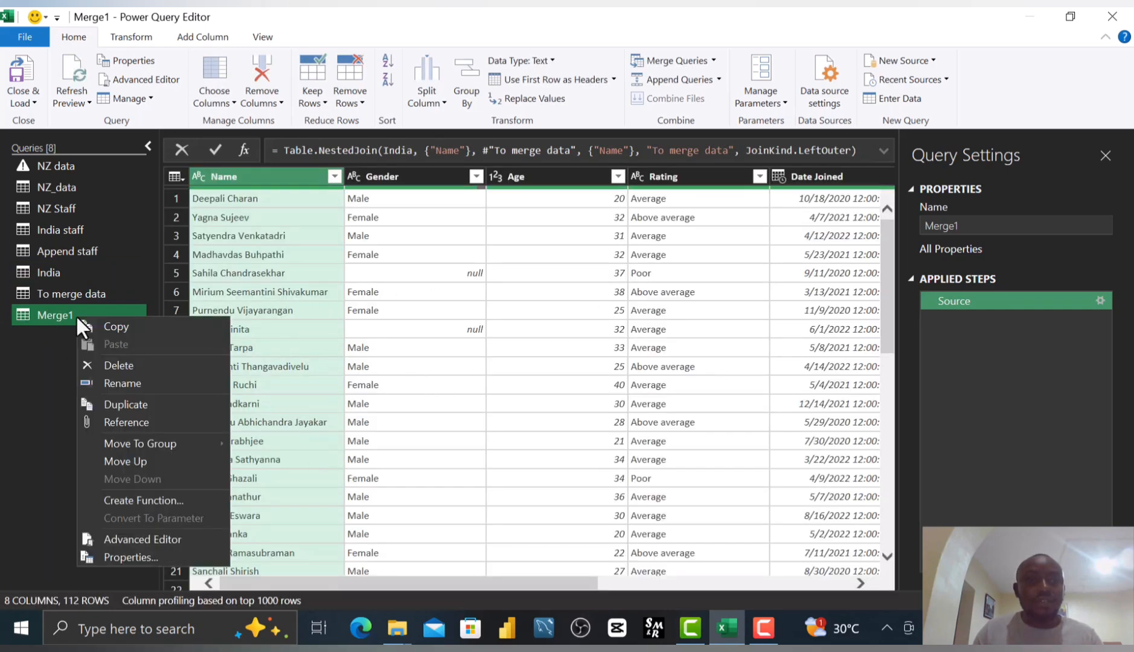
pyautogui.click(134, 381)
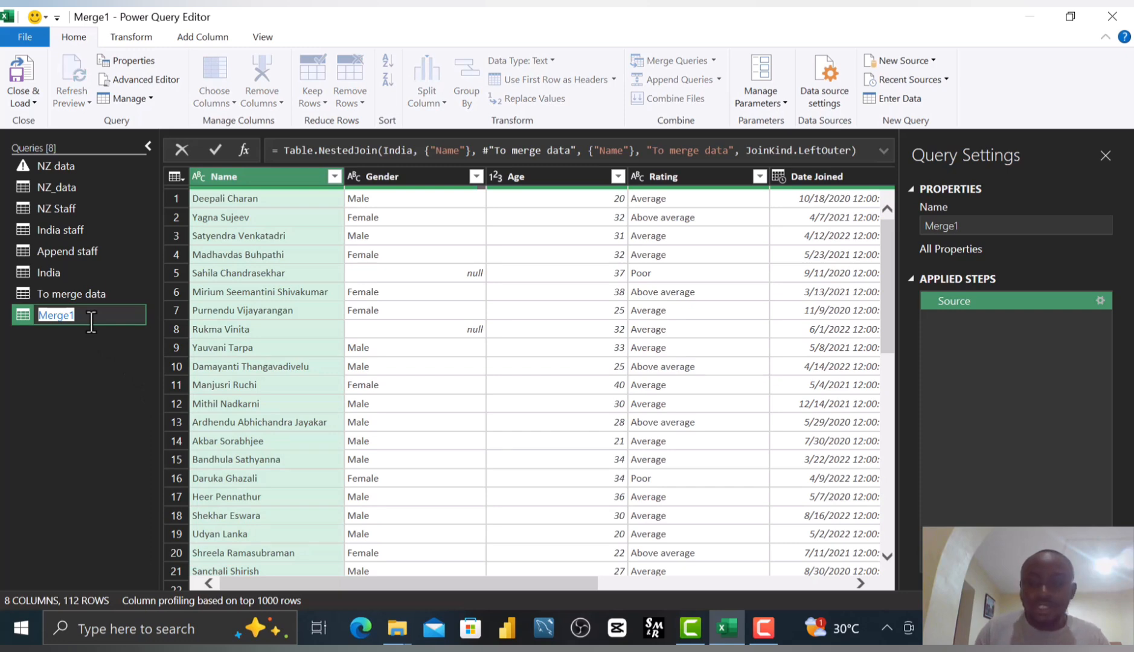
pyautogui.click(91, 322)
pyautogui.press('BackSpace')
pyautogui.write('D STAF')
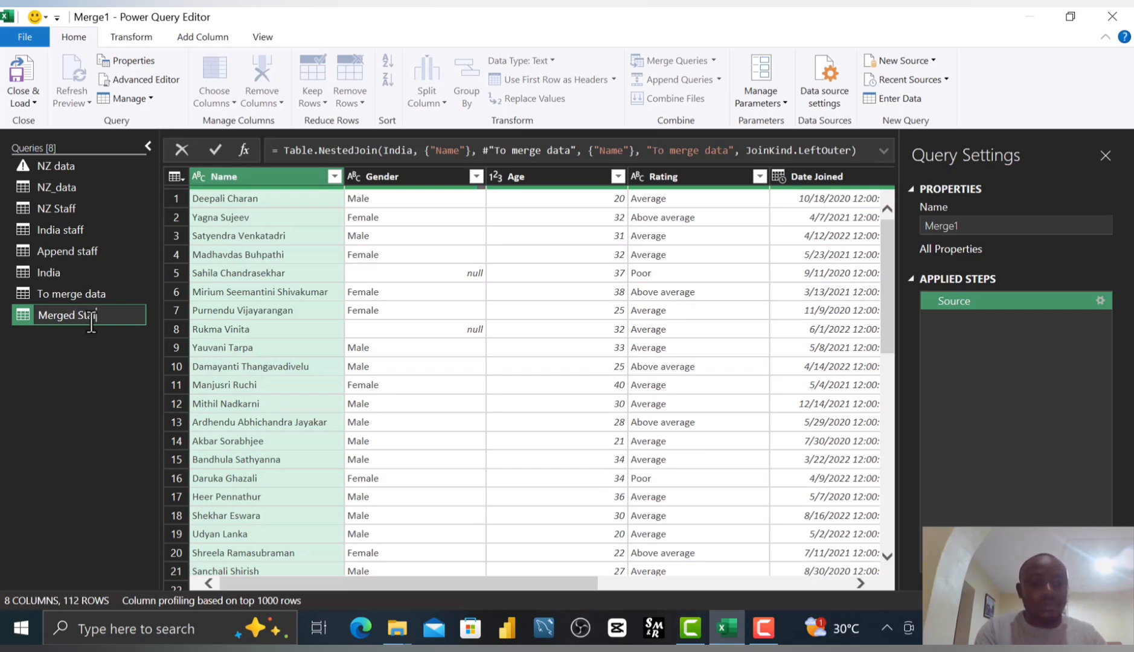
pyautogui.press('Return')
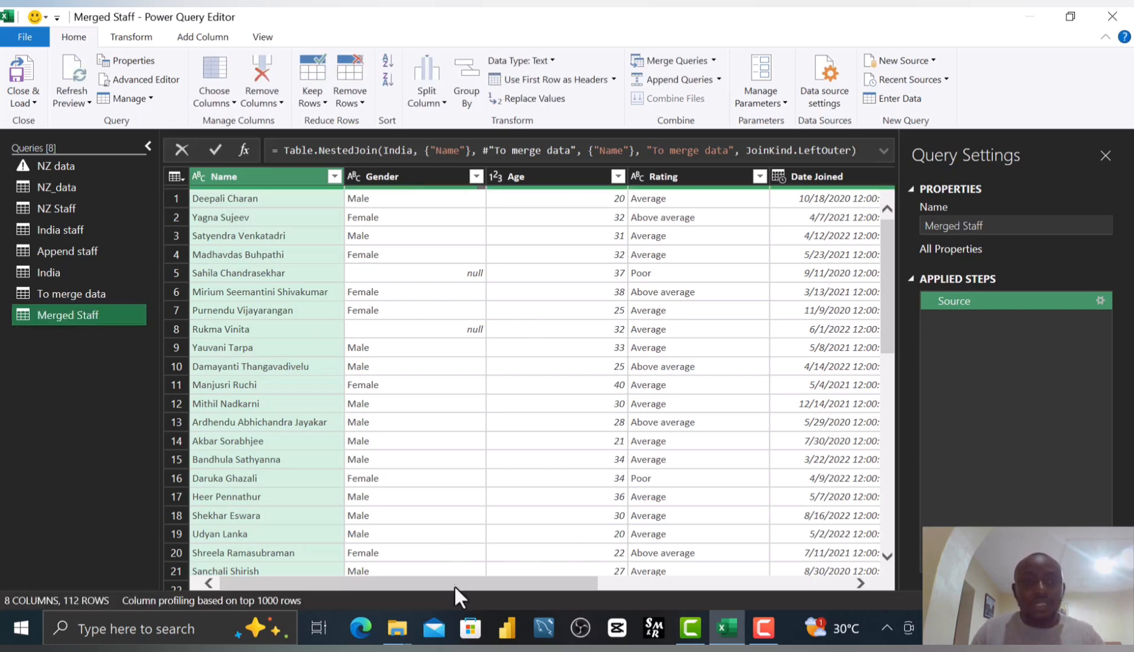
# Compare the To merge data query's columns with those of the Merged Staff query.
pyautogui.click(56, 289)
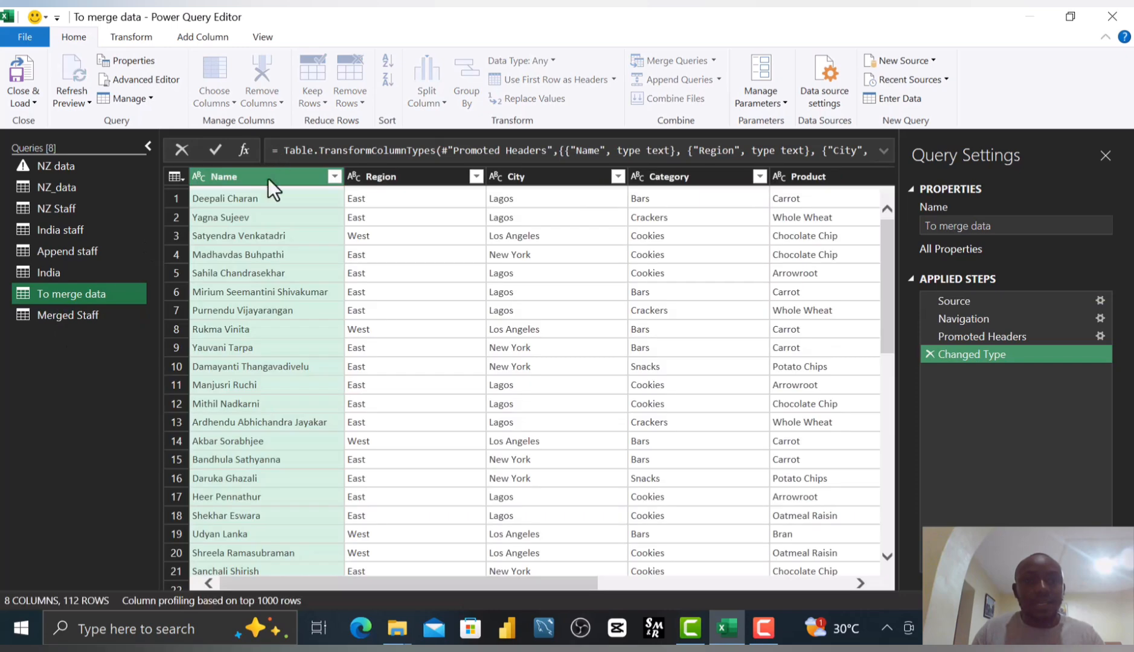
pyautogui.keyDown('ctrl'); pyautogui.click(410, 176); pyautogui.keyUp('ctrl')
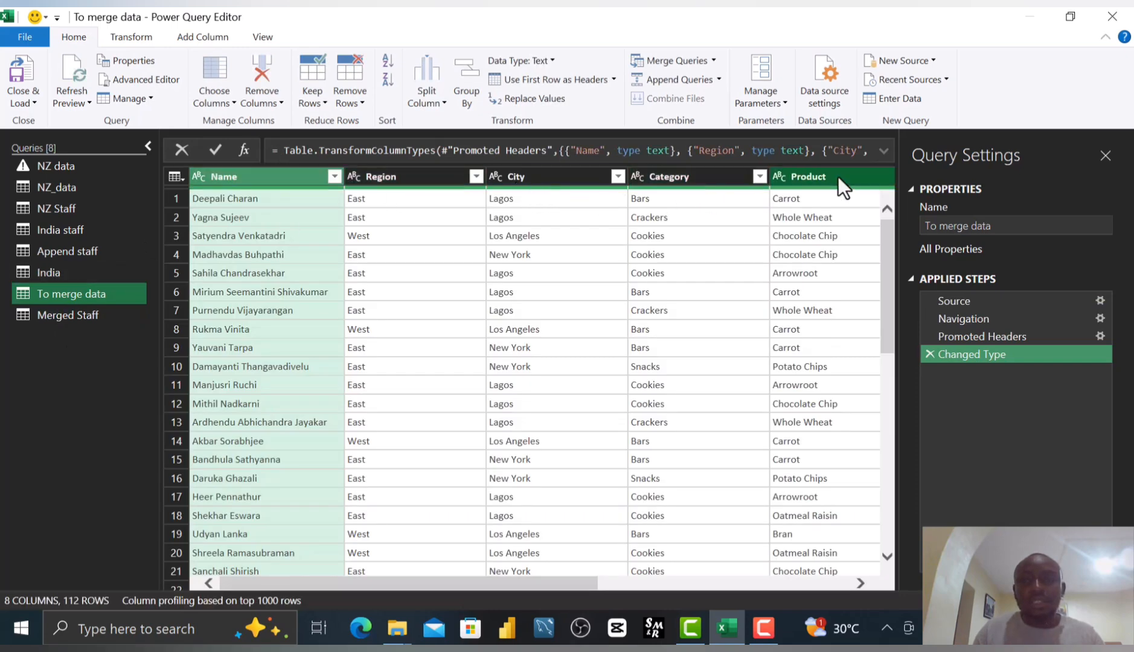
pyautogui.click(43, 317)
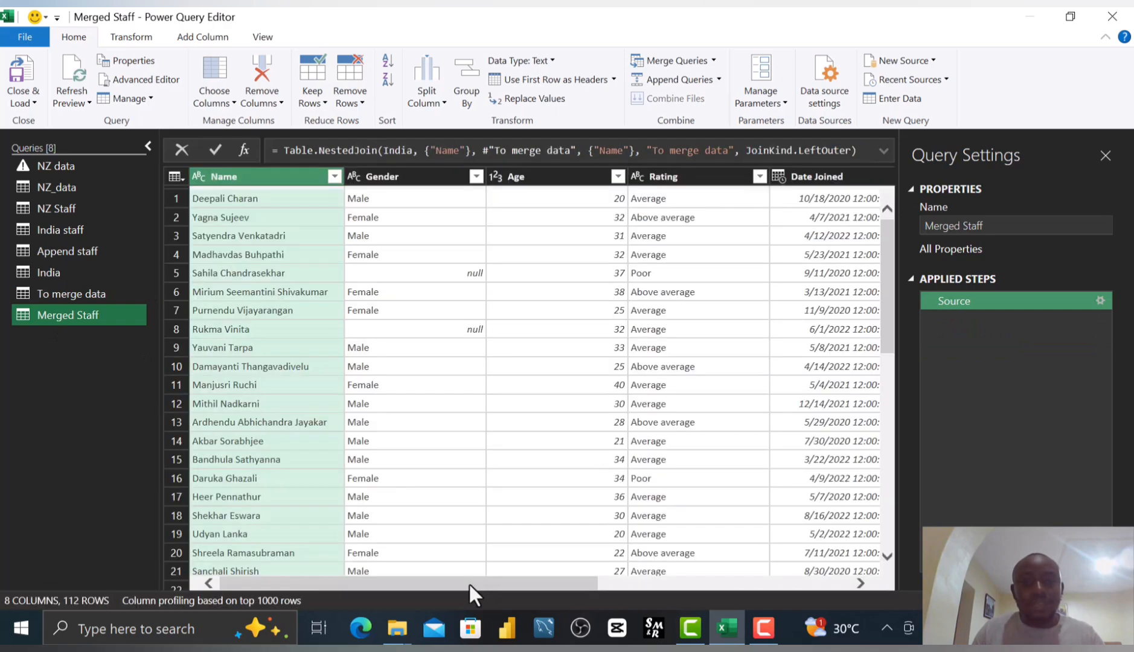
# Expand the To merge data column with every column except Name, keeping the original column name prefix.
pyautogui.moveTo(468, 582); pyautogui.dragTo(790, 567)
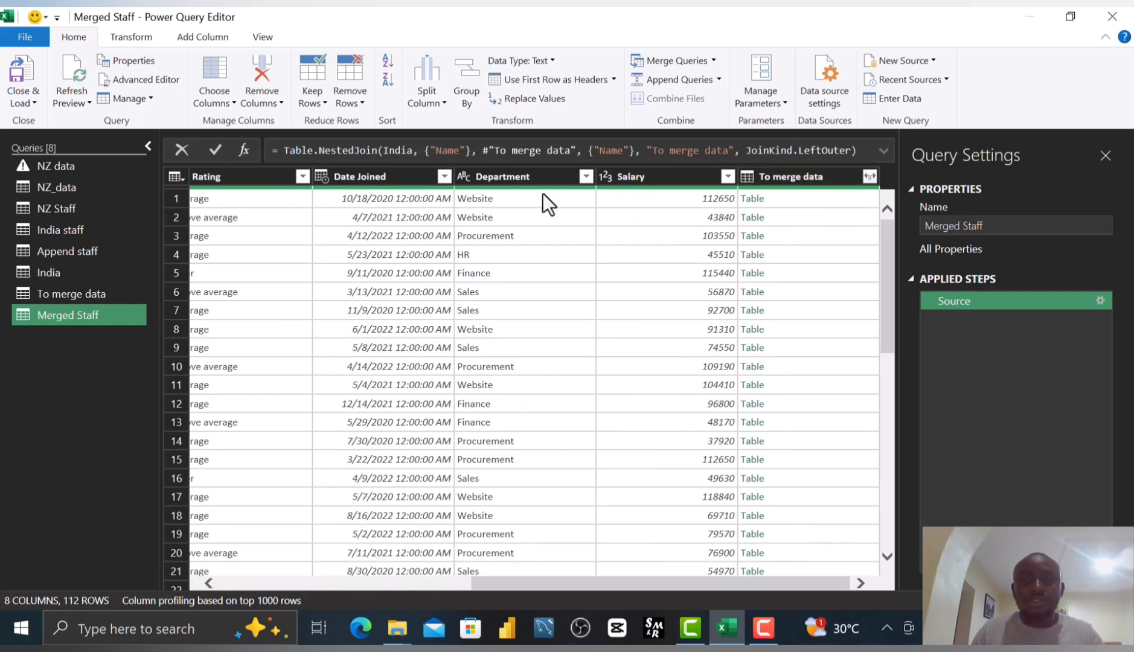
pyautogui.click(867, 178)
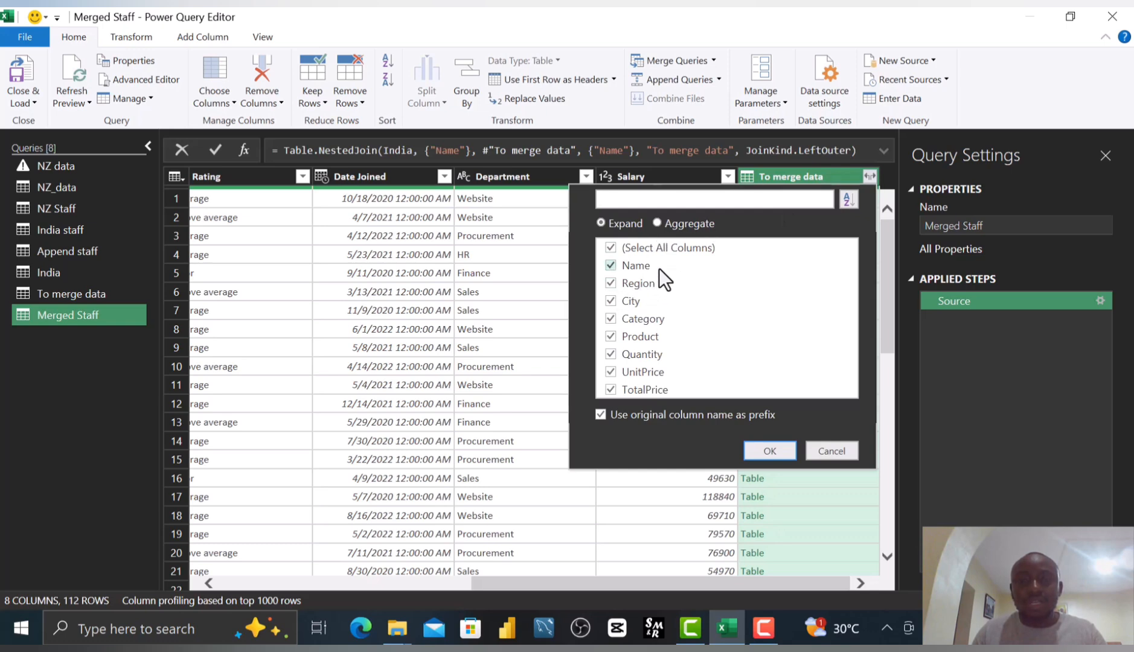
pyautogui.click(629, 264)
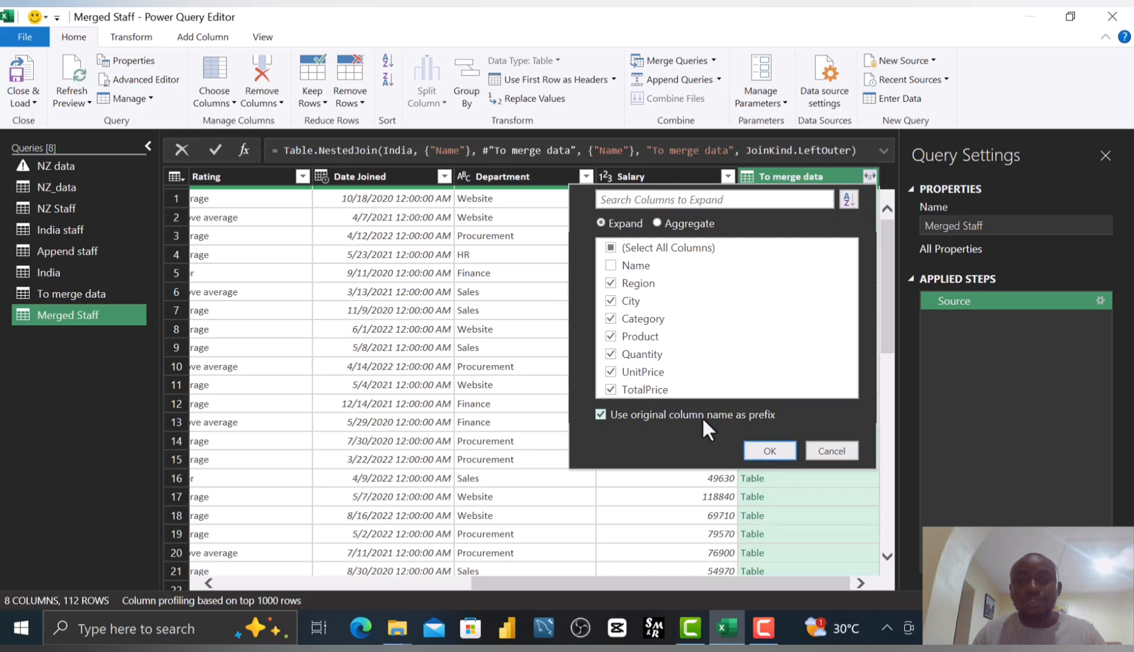
pyautogui.click(771, 452)
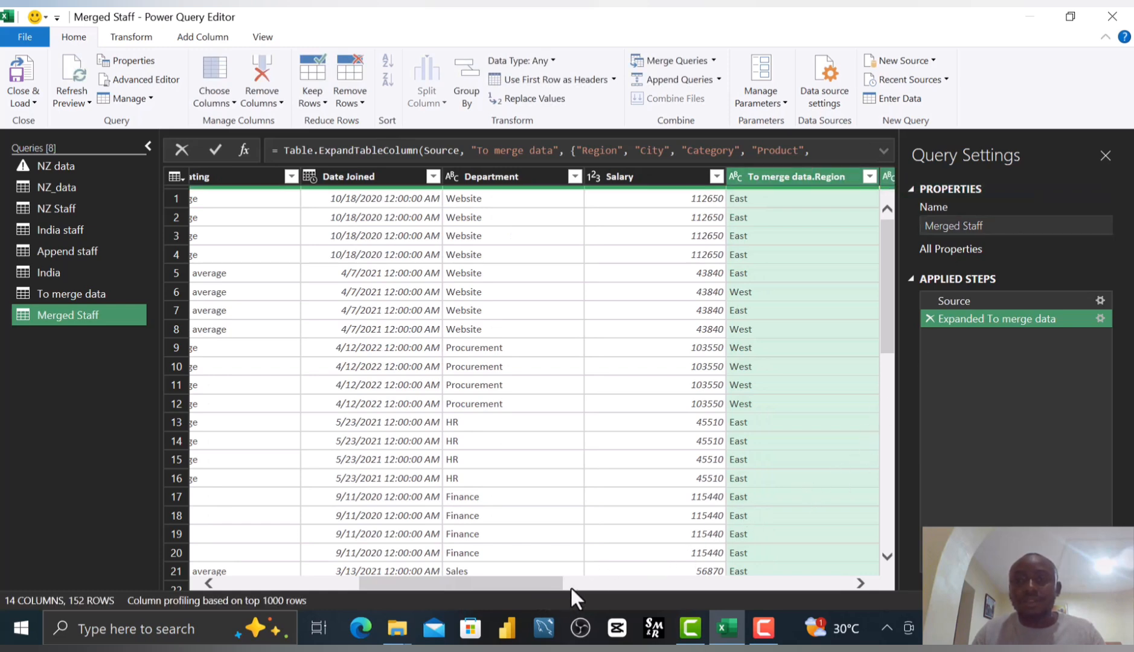
# Rename the To merge data.Region and To merge data.City columns to Region and City.
pyautogui.moveTo(552, 584); pyautogui.dragTo(670, 575)
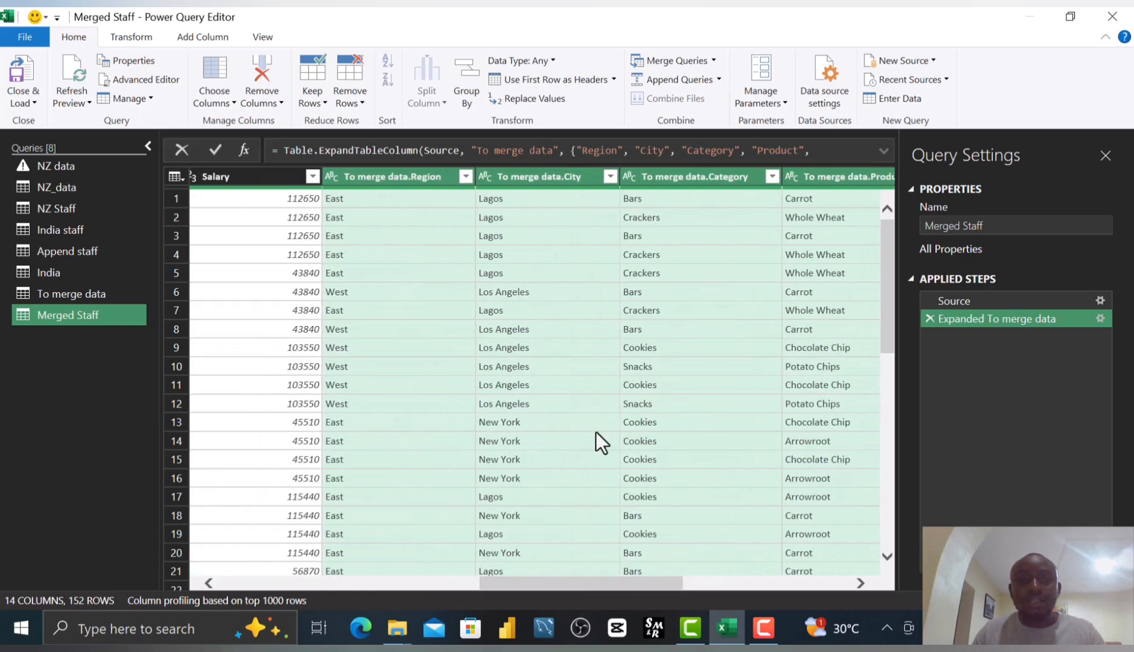
pyautogui.click(419, 175)
pyautogui.doubleClick(419, 175)
pyautogui.doubleClick(415, 177)
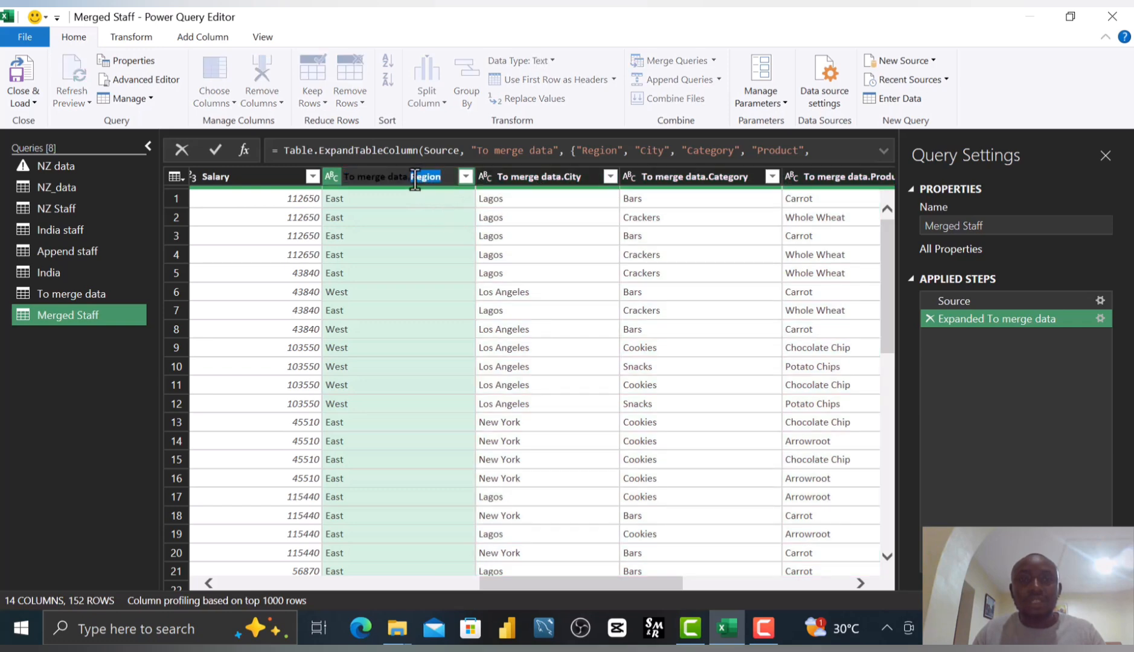
pyautogui.press('Left')
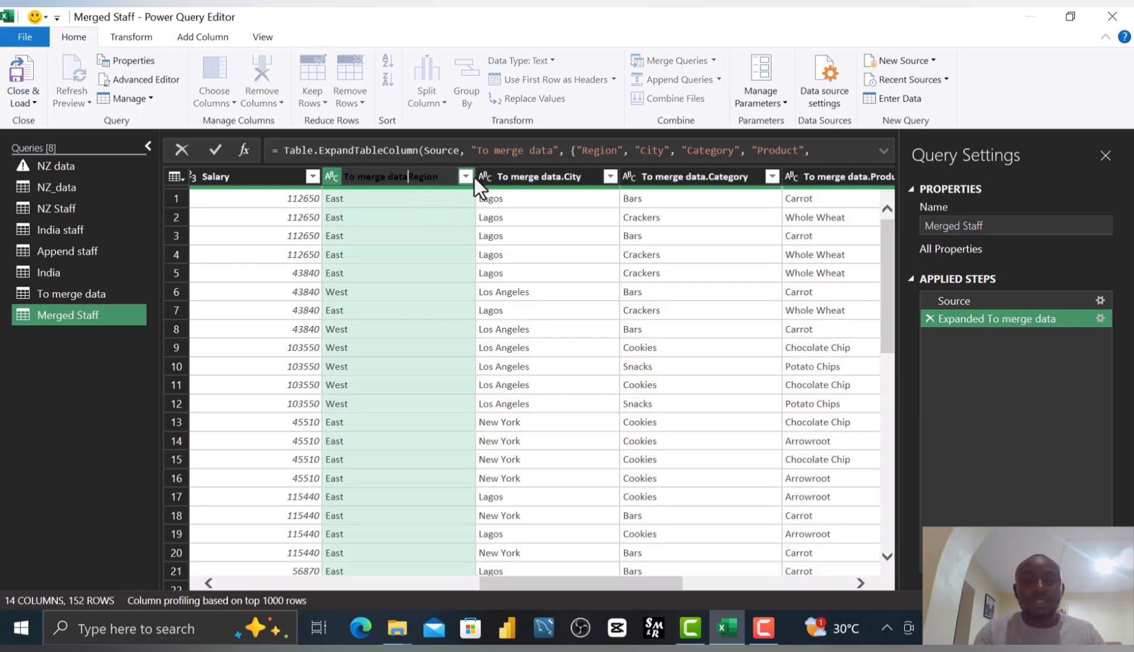
pyautogui.press('BackSpace')
pyautogui.press('BackSpace')
pyautogui.press('BackSpace')
pyautogui.press('BackSpace')
pyautogui.press('BackSpace')
pyautogui.press('BackSpace')
pyautogui.press('BackSpace')
pyautogui.press('BackSpace')
pyautogui.press('BackSpace')
pyautogui.press('BackSpace')
pyautogui.press('BackSpace')
pyautogui.press('BackSpace')
pyautogui.press('BackSpace')
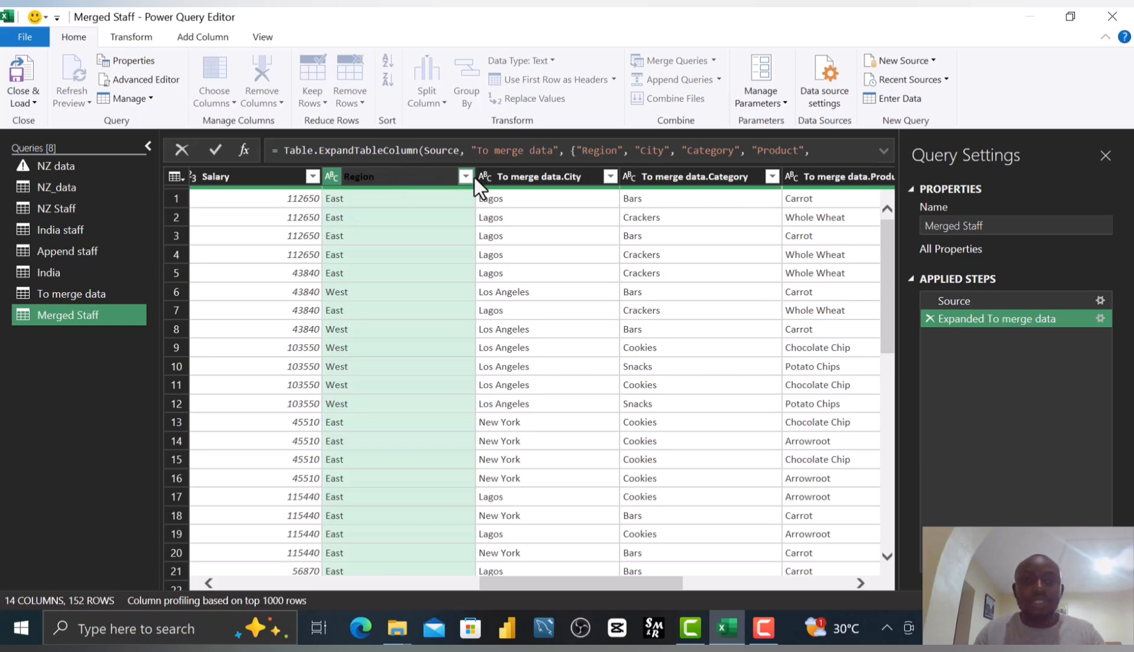
pyautogui.press('Return')
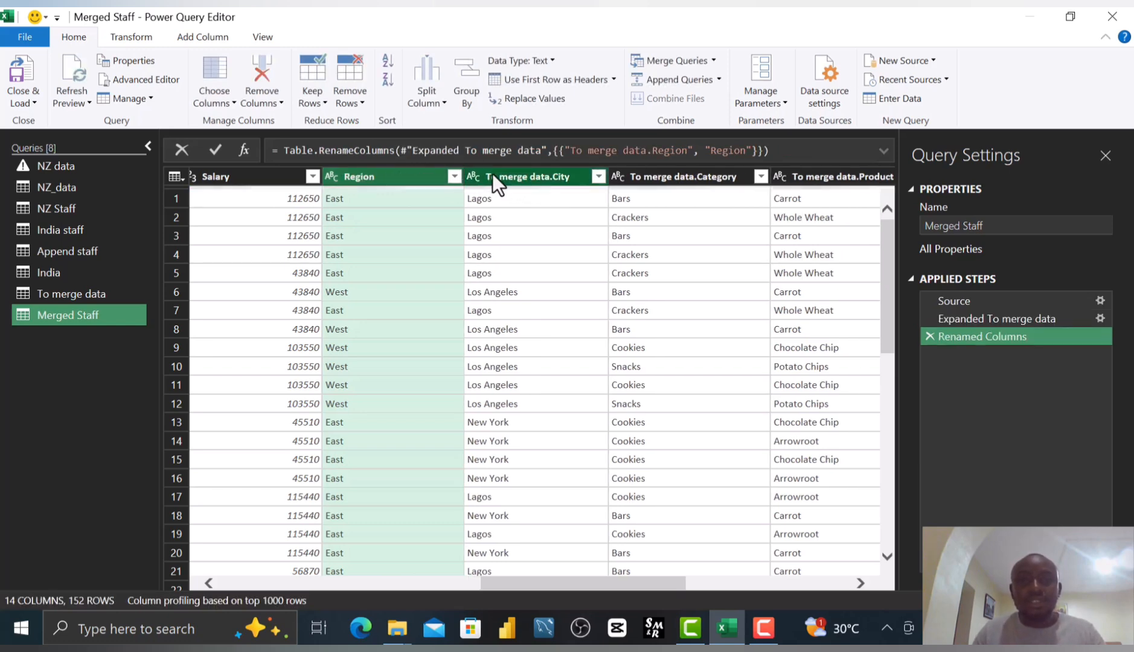
pyautogui.click(542, 177)
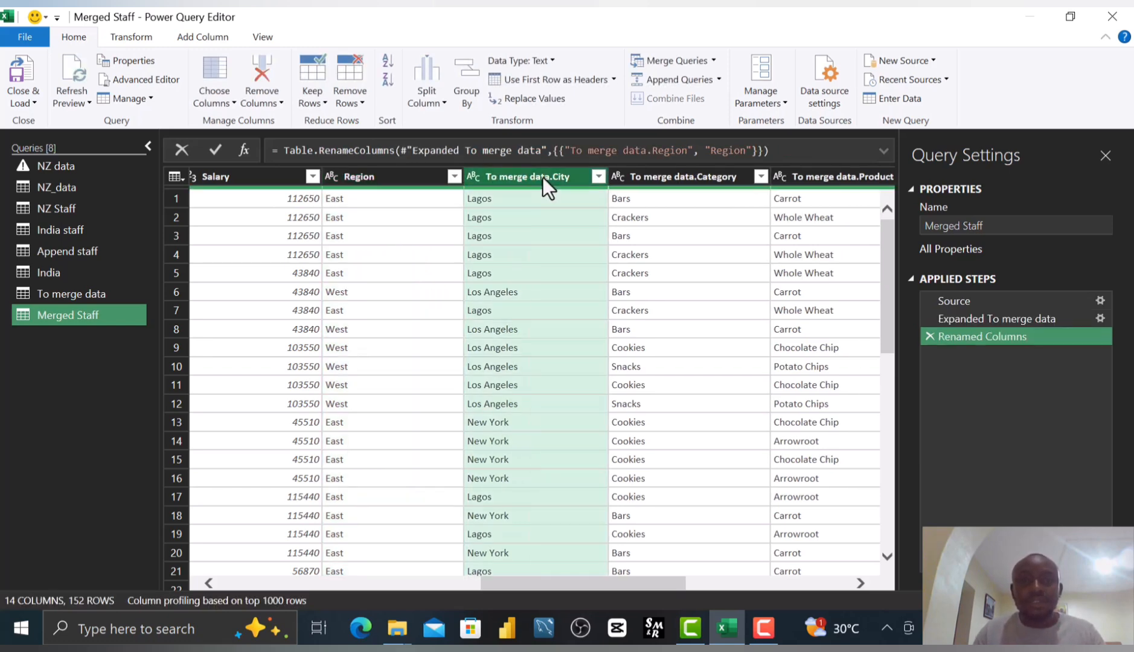
pyautogui.doubleClick(542, 177)
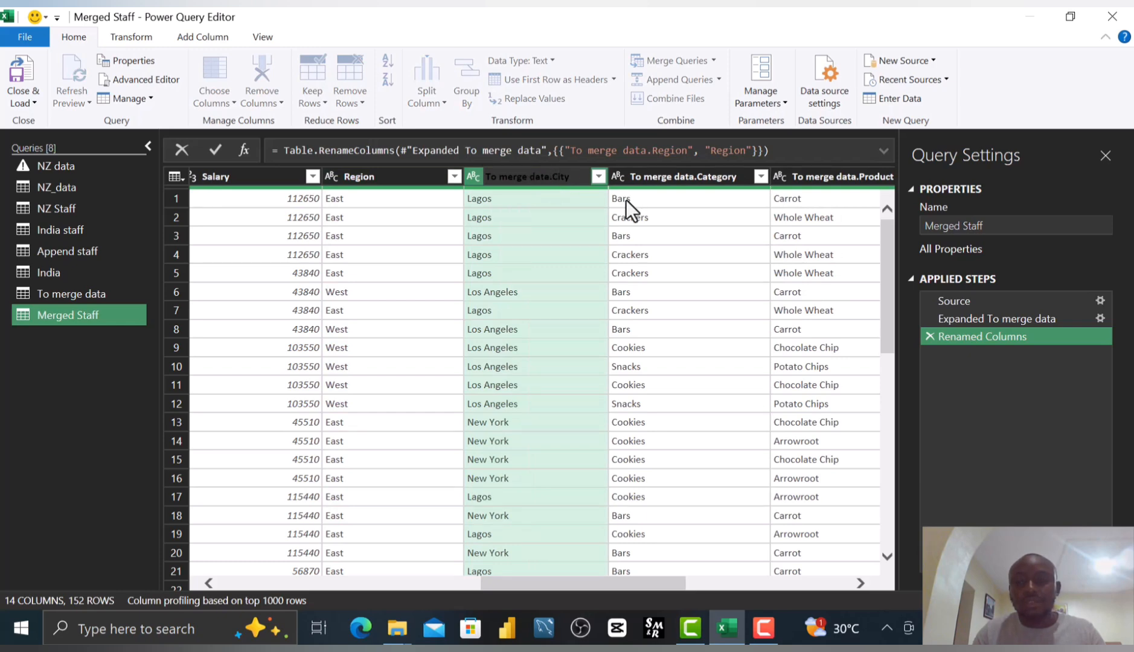
pyautogui.write('City')
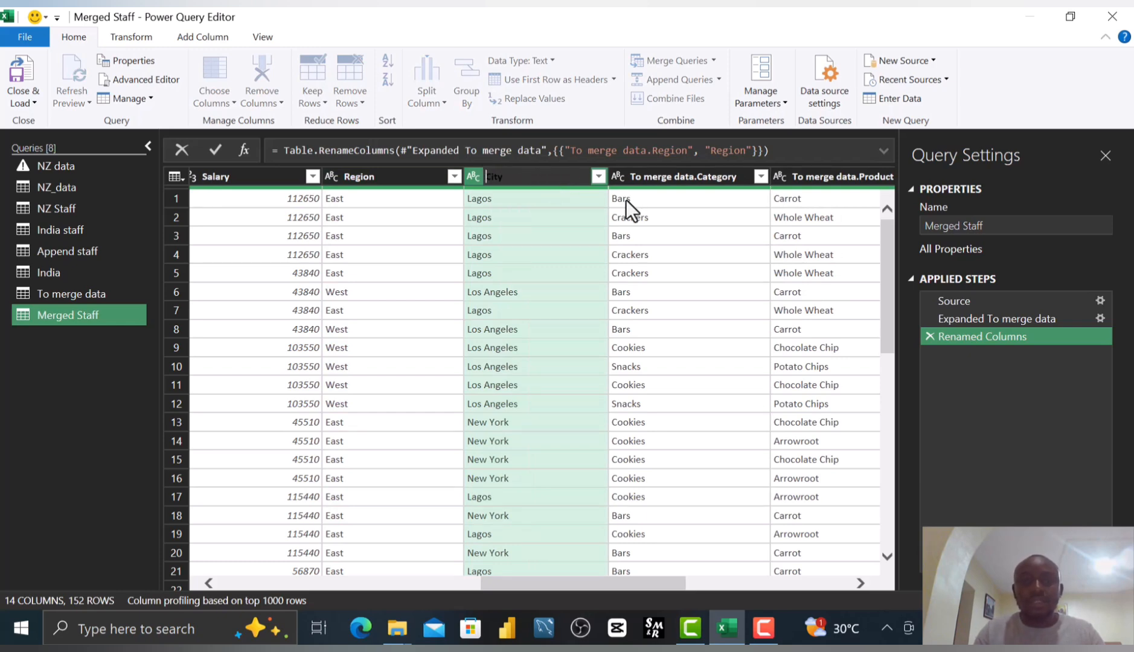
pyautogui.press('Return')
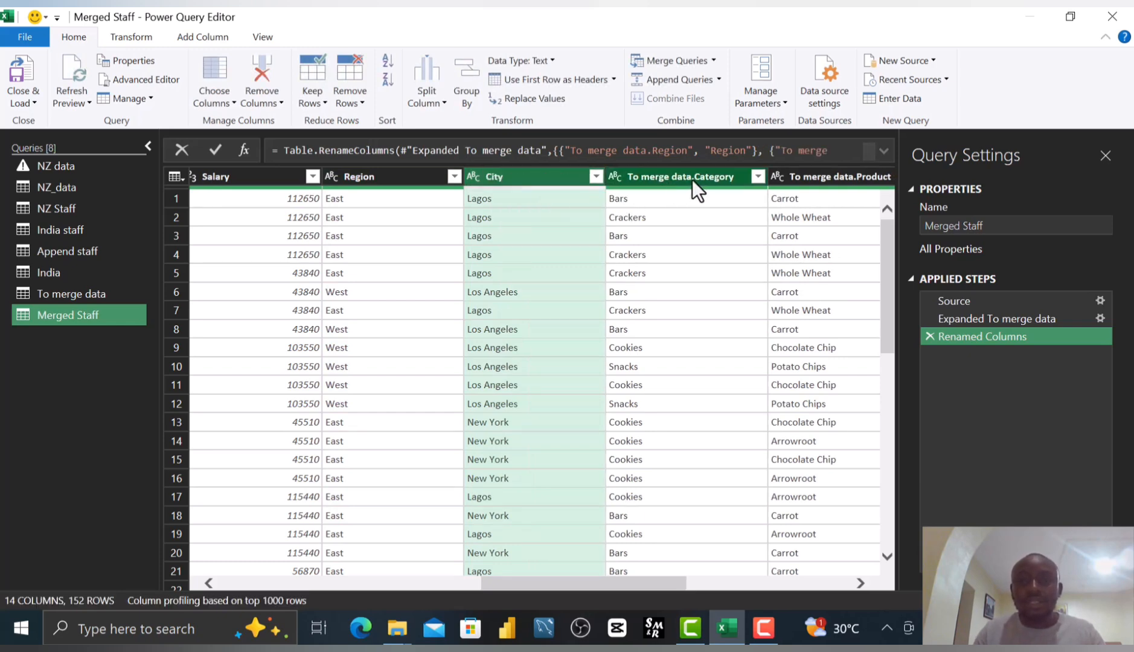
# Rename the To merge data.Category and To merge data.Product columns to Category and Product.
pyautogui.doubleClick(694, 177)
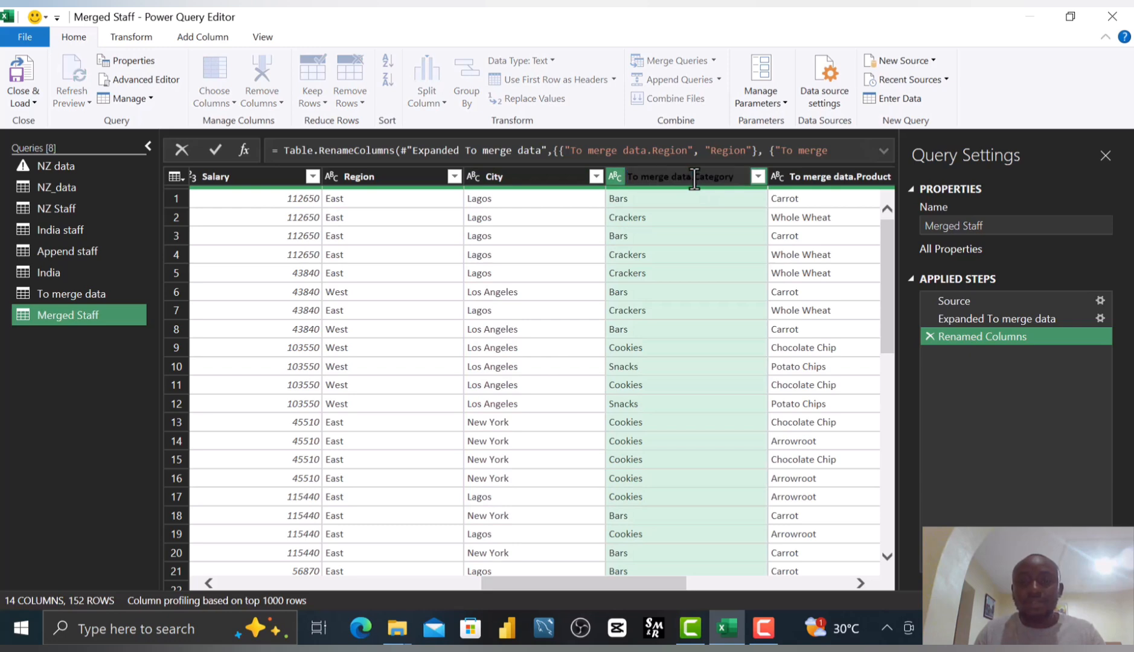
pyautogui.click(694, 177)
pyautogui.press('BackSpace')
pyautogui.press('BackSpace')
pyautogui.press('BackSpace')
pyautogui.press('BackSpace')
pyautogui.press('BackSpace')
pyautogui.press('BackSpace')
pyautogui.press('BackSpace')
pyautogui.press('BackSpace')
pyautogui.press('BackSpace')
pyautogui.press('BackSpace')
pyautogui.press('BackSpace')
pyautogui.press('BackSpace')
pyautogui.press('BackSpace')
pyautogui.press('BackSpace')
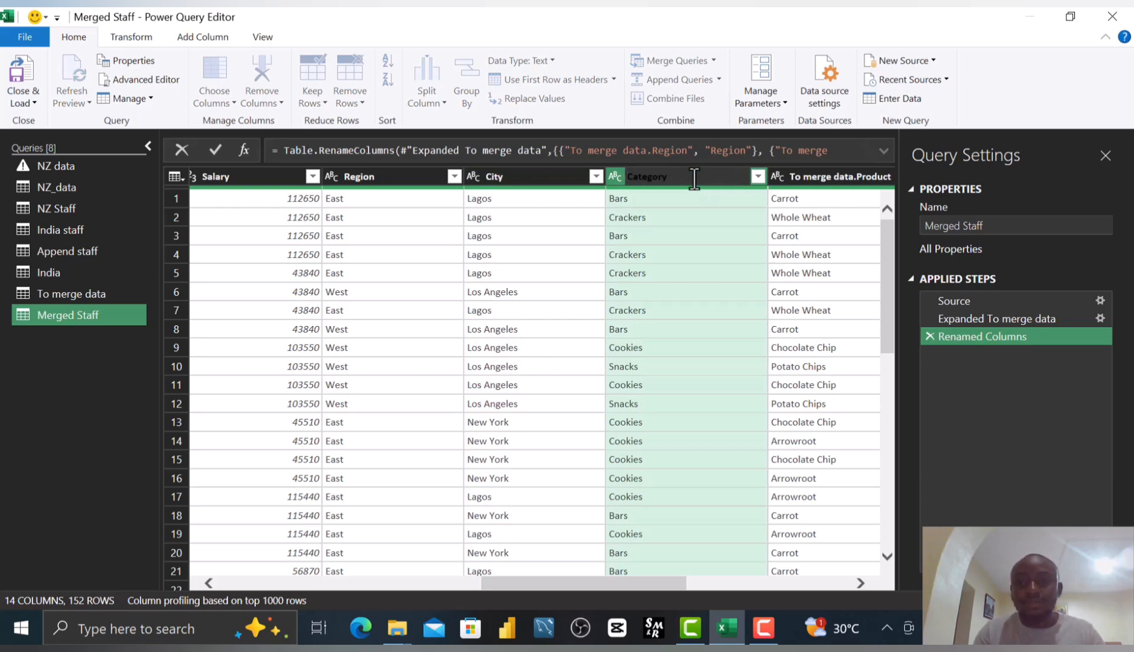
pyautogui.press('Return')
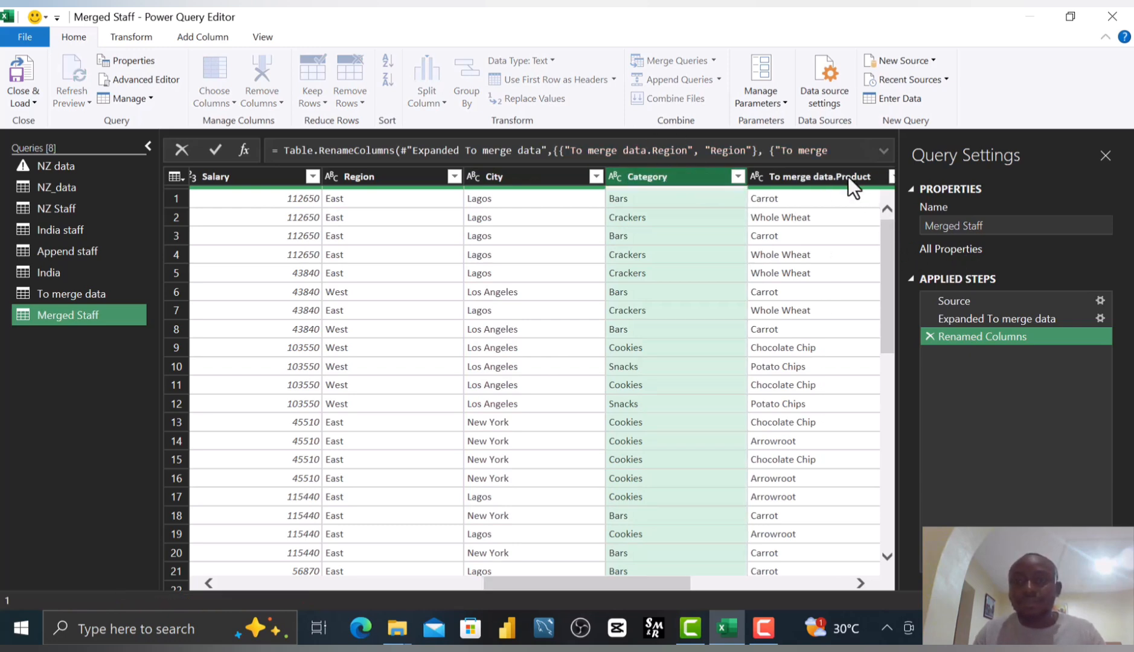
pyautogui.doubleClick(834, 177)
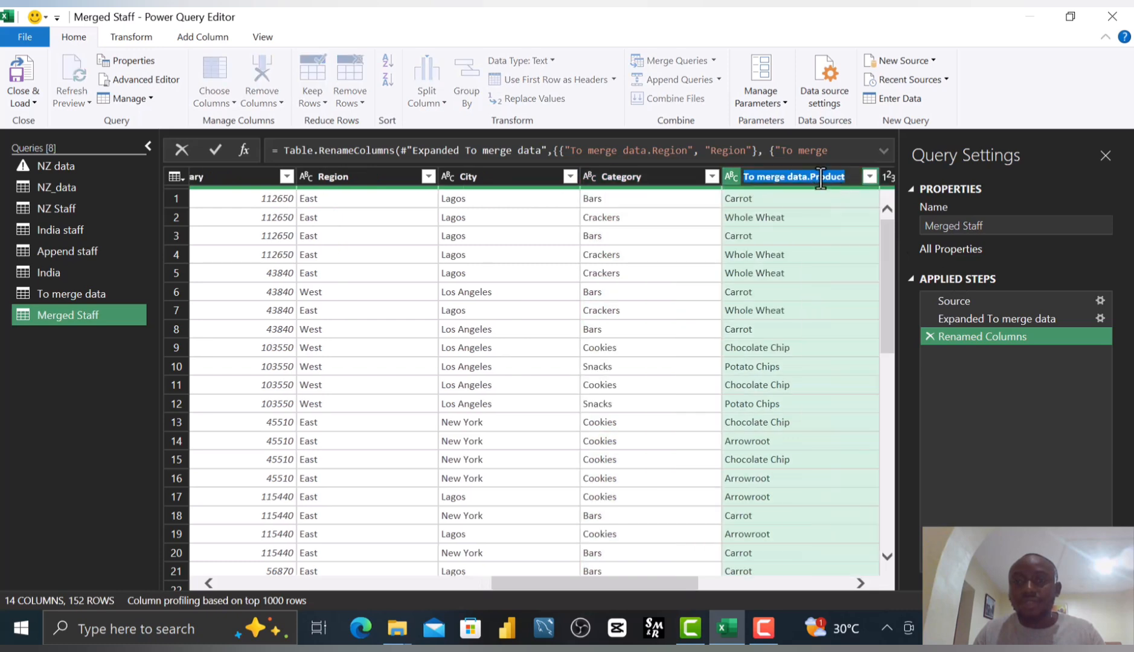
pyautogui.click(811, 178)
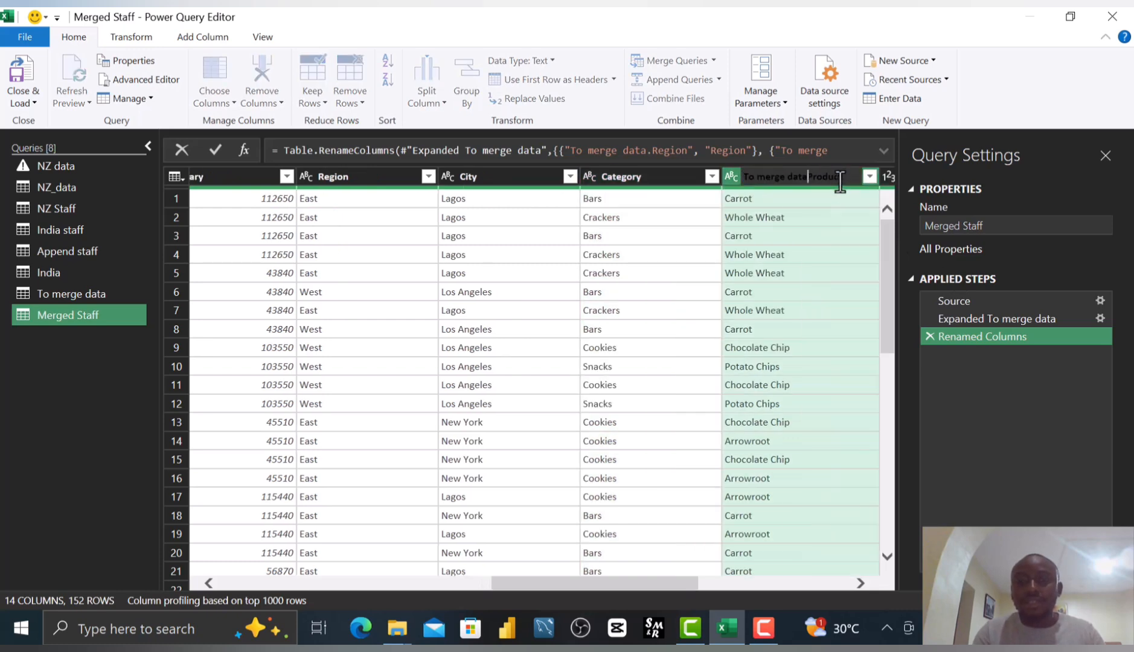
pyautogui.press('BackSpace')
pyautogui.press('BackSpace')
pyautogui.press('BackSpace')
pyautogui.press('BackSpace')
pyautogui.press('BackSpace')
pyautogui.press('BackSpace')
pyautogui.press('BackSpace')
pyautogui.press('BackSpace')
pyautogui.press('BackSpace')
pyautogui.press('BackSpace')
pyautogui.press('BackSpace')
pyautogui.press('BackSpace')
pyautogui.press('BackSpace')
pyautogui.press('Escape')
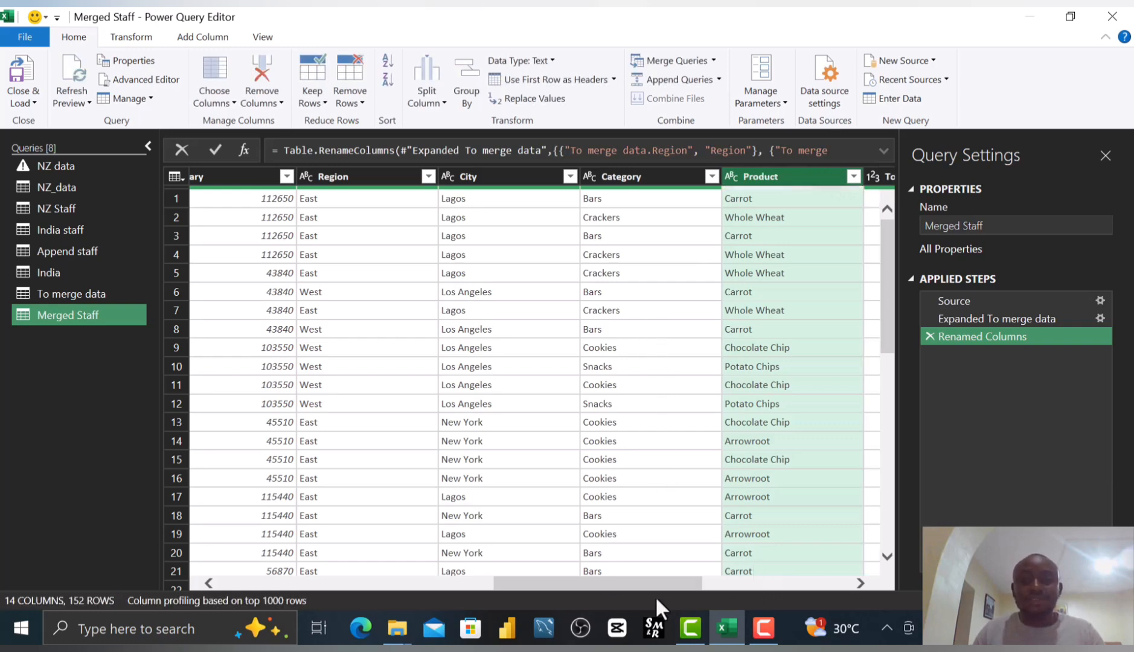
# Replace null values in the Gender column with Others.
pyautogui.moveTo(653, 584); pyautogui.dragTo(265, 607)
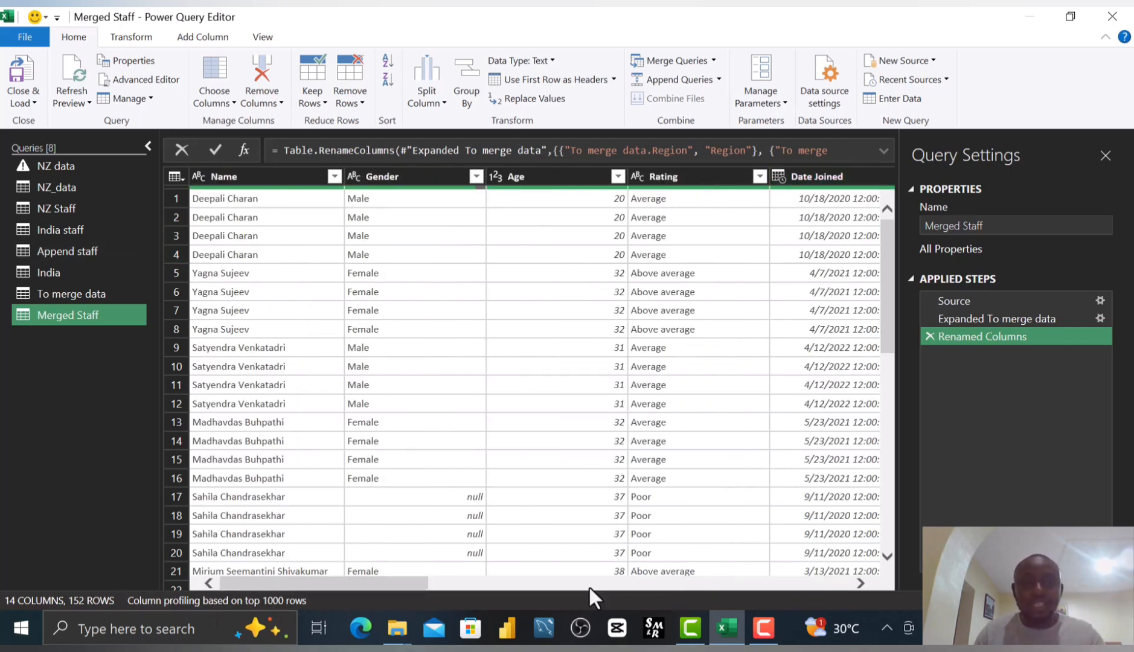
pyautogui.moveTo(383, 581); pyautogui.dragTo(118, 578)
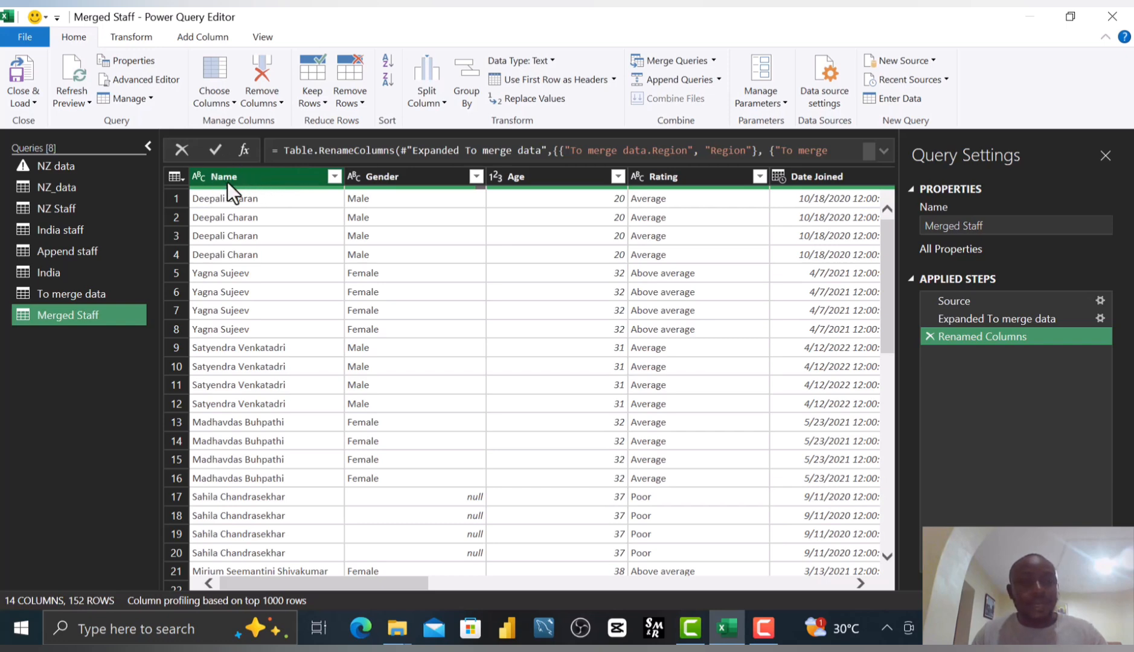
pyautogui.rightClick(386, 179)
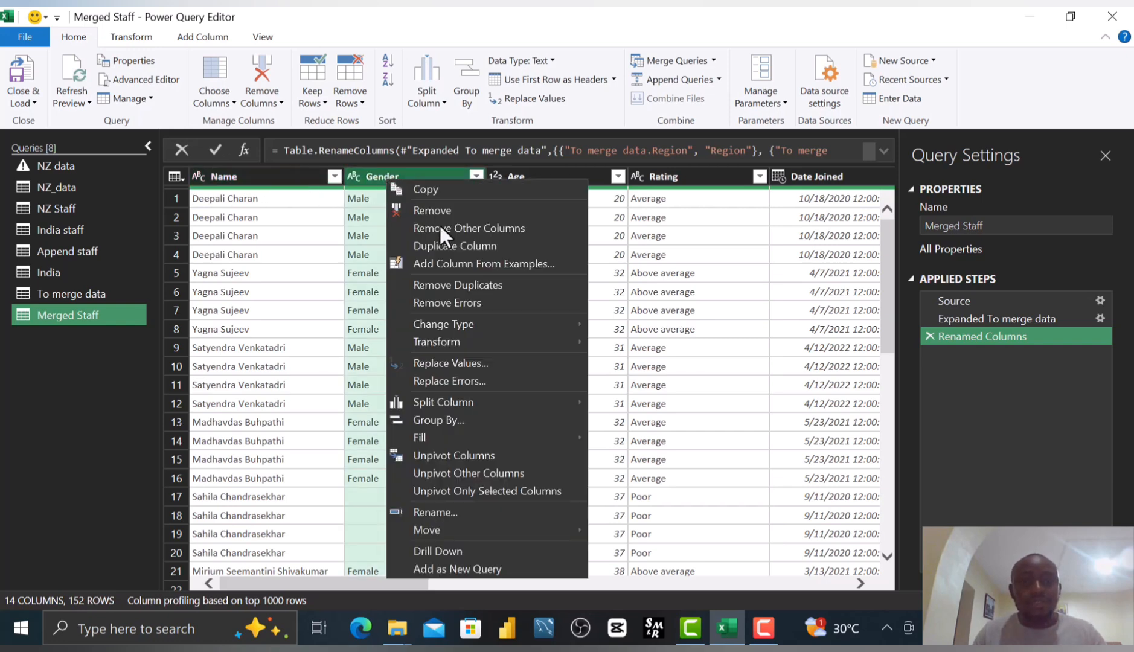
pyautogui.click(481, 362)
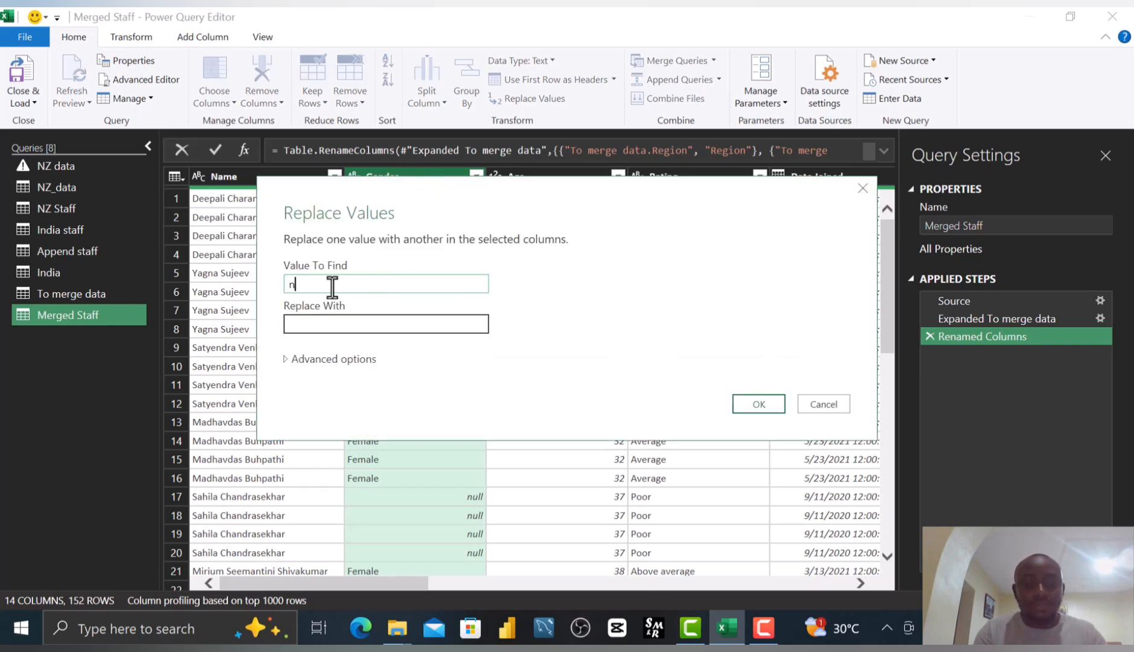
pyautogui.write('ll')
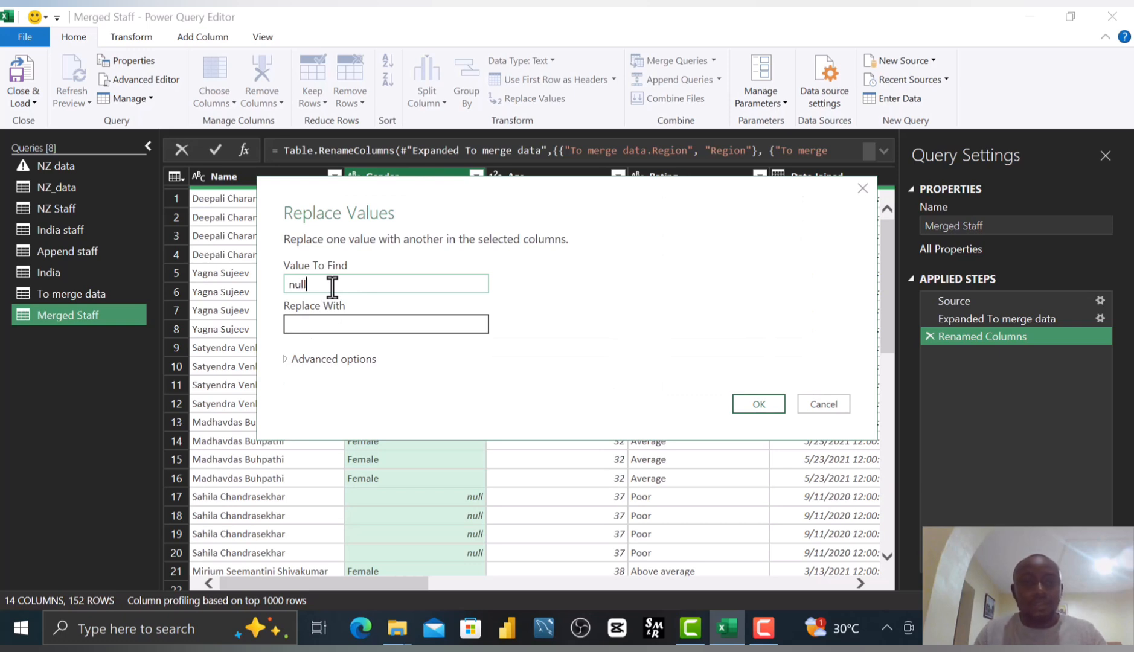
pyautogui.click(444, 322)
pyautogui.write('O')
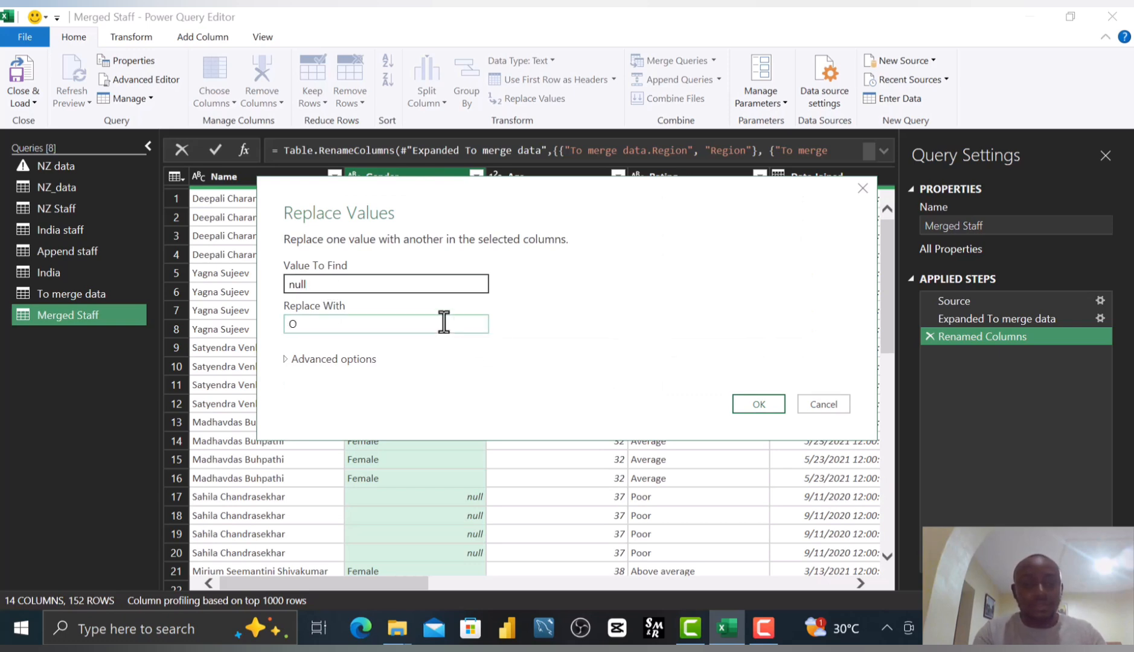
pyautogui.write('thers')
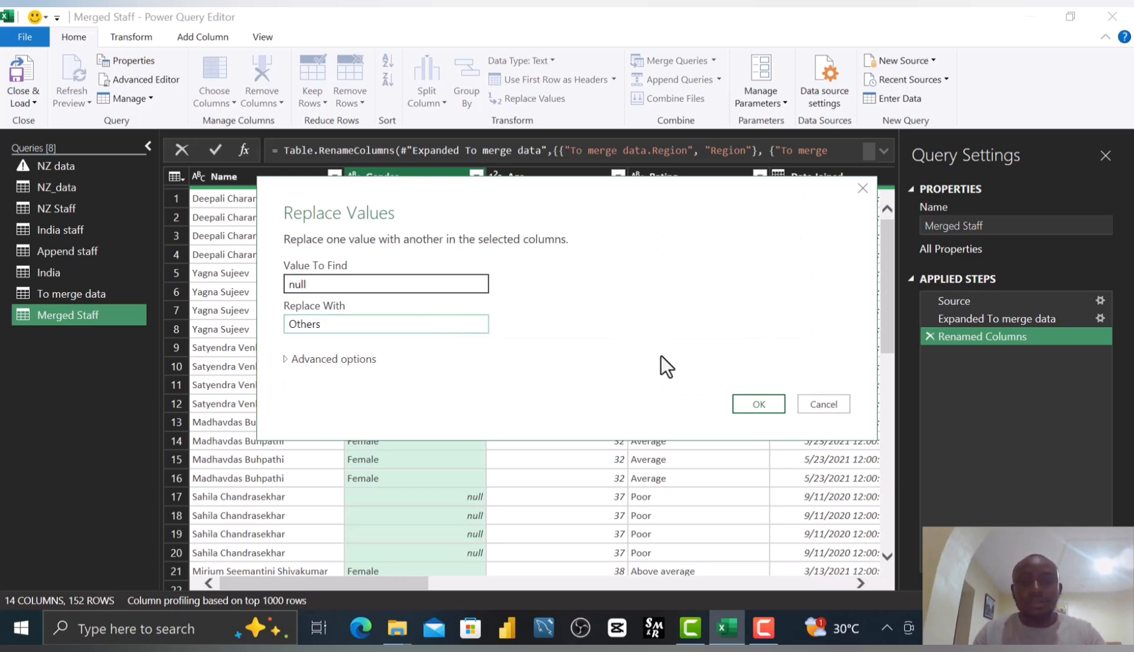
pyautogui.click(768, 412)
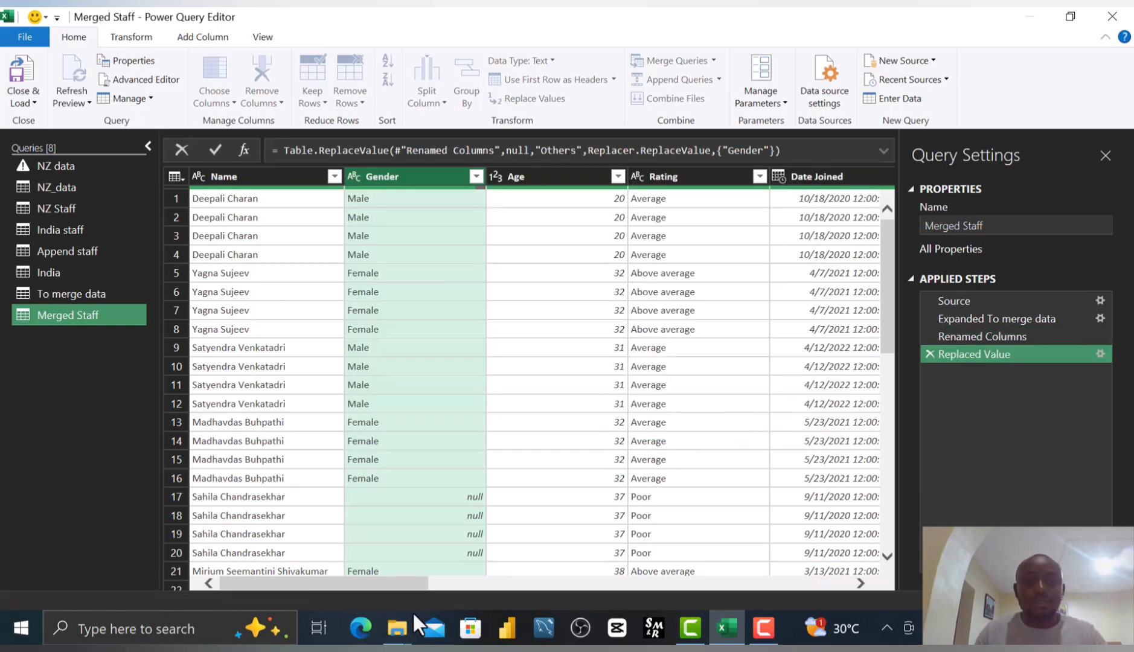
pyautogui.moveTo(389, 583); pyautogui.dragTo(428, 578)
pyautogui.click(446, 573)
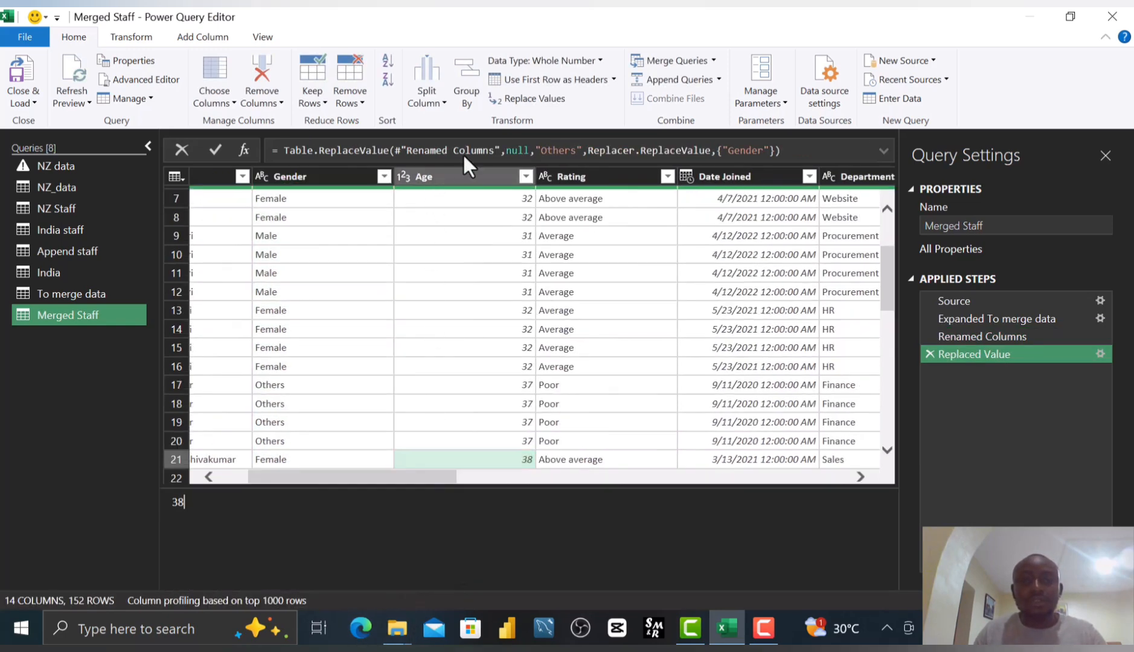
# Change the Date Joined column's data type to Date.
pyautogui.click(566, 174)
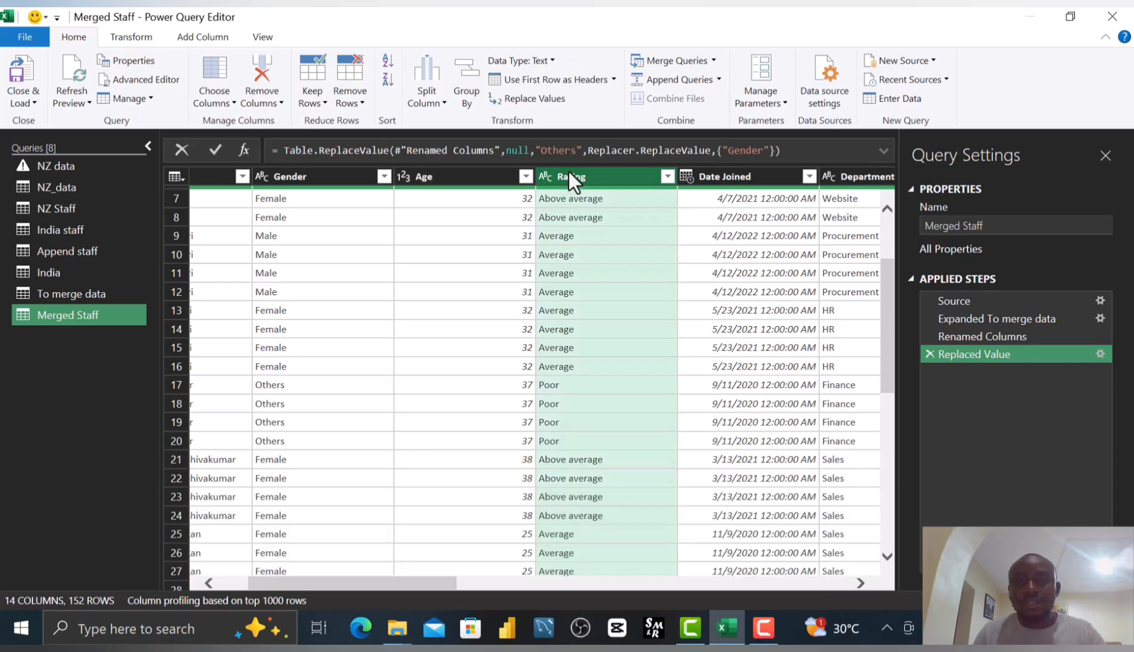
pyautogui.press('Right')
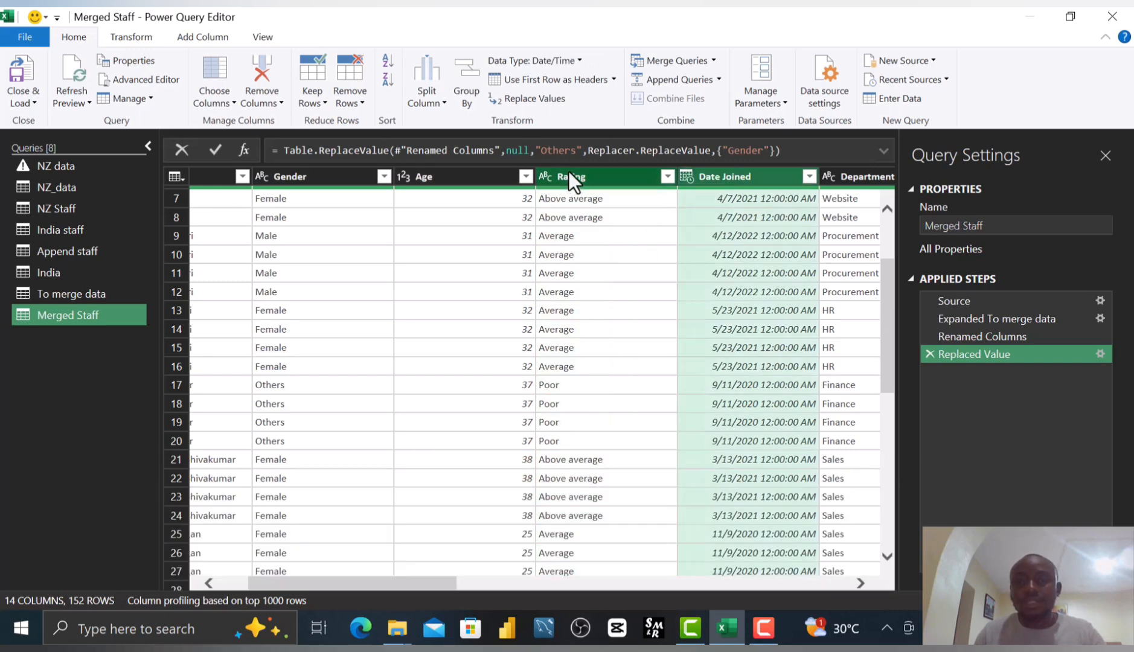
pyautogui.click(686, 173)
pyautogui.click(723, 290)
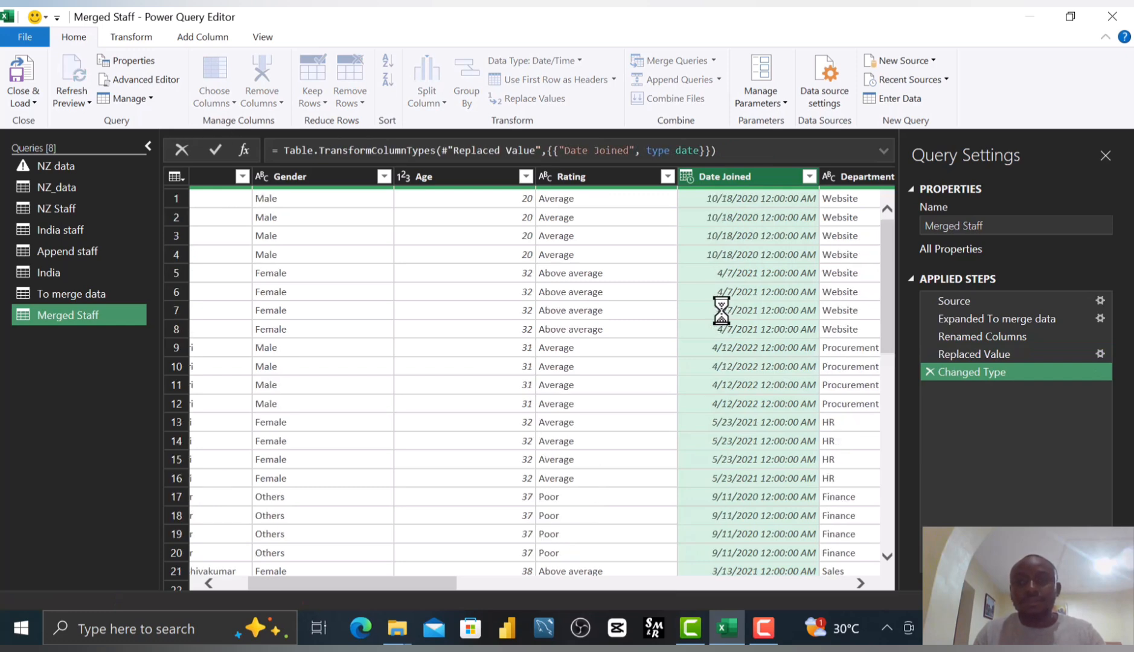
# Step through the remaining merged columns to check their contents and data types.
pyautogui.press('Right')
pyautogui.press('Right')
pyautogui.press('Right')
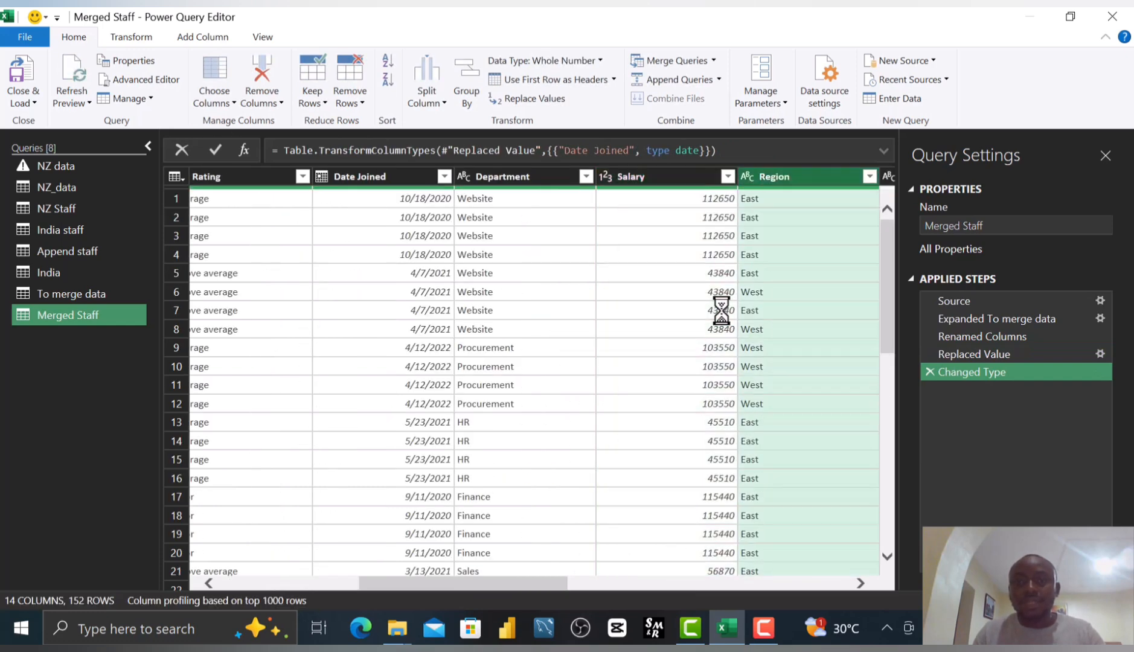
pyautogui.press('Right')
pyautogui.press('Right')
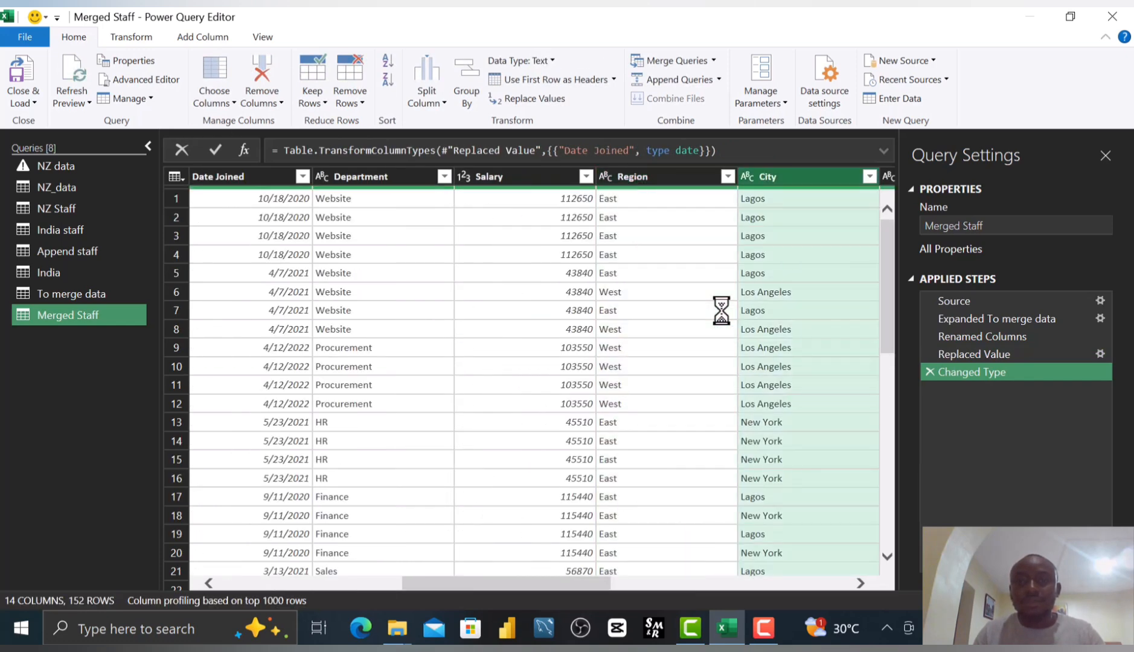
pyautogui.press('Right')
pyautogui.press('Right')
pyautogui.press('Right')
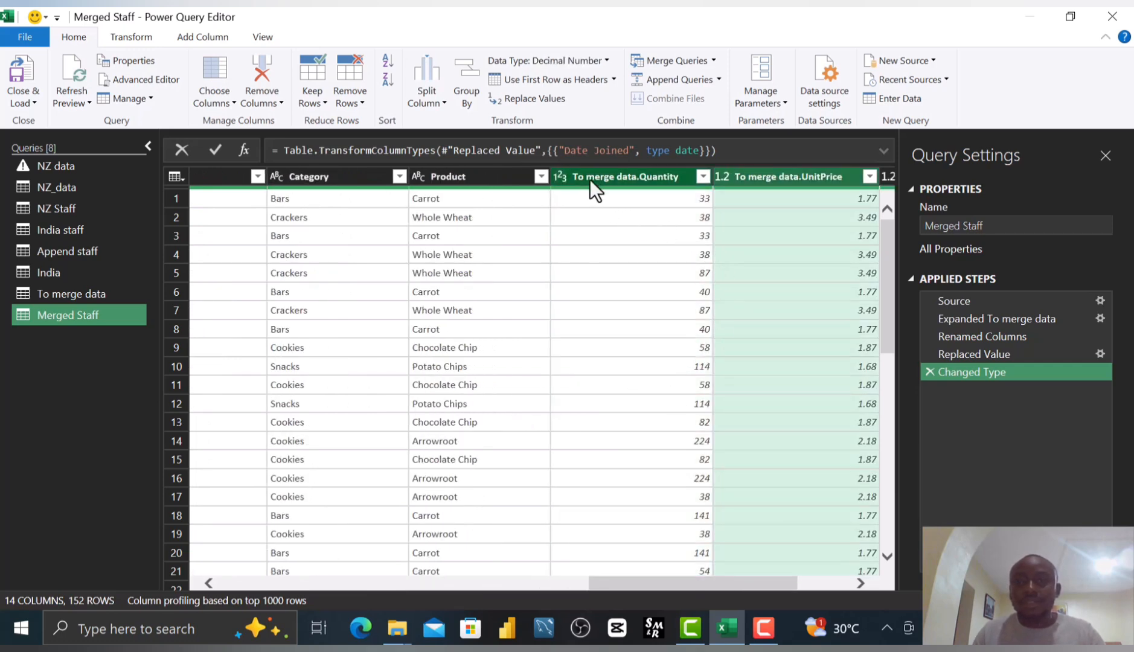
pyautogui.press('Right')
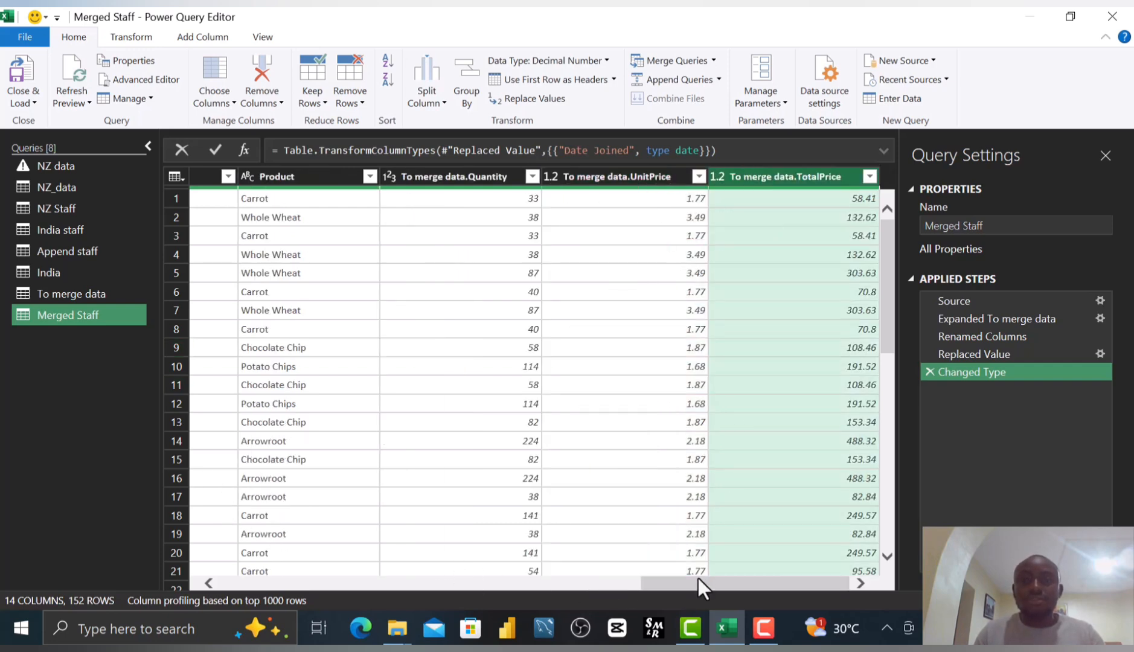
pyautogui.moveTo(698, 583); pyautogui.dragTo(203, 602)
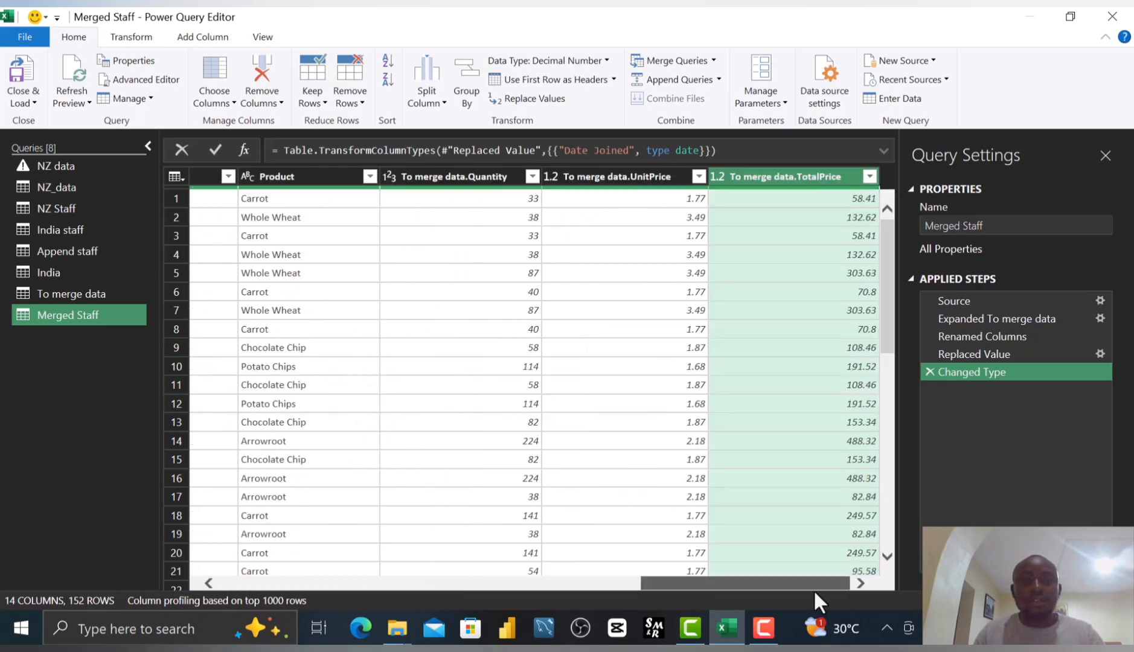
pyautogui.moveTo(661, 583); pyautogui.dragTo(240, 572)
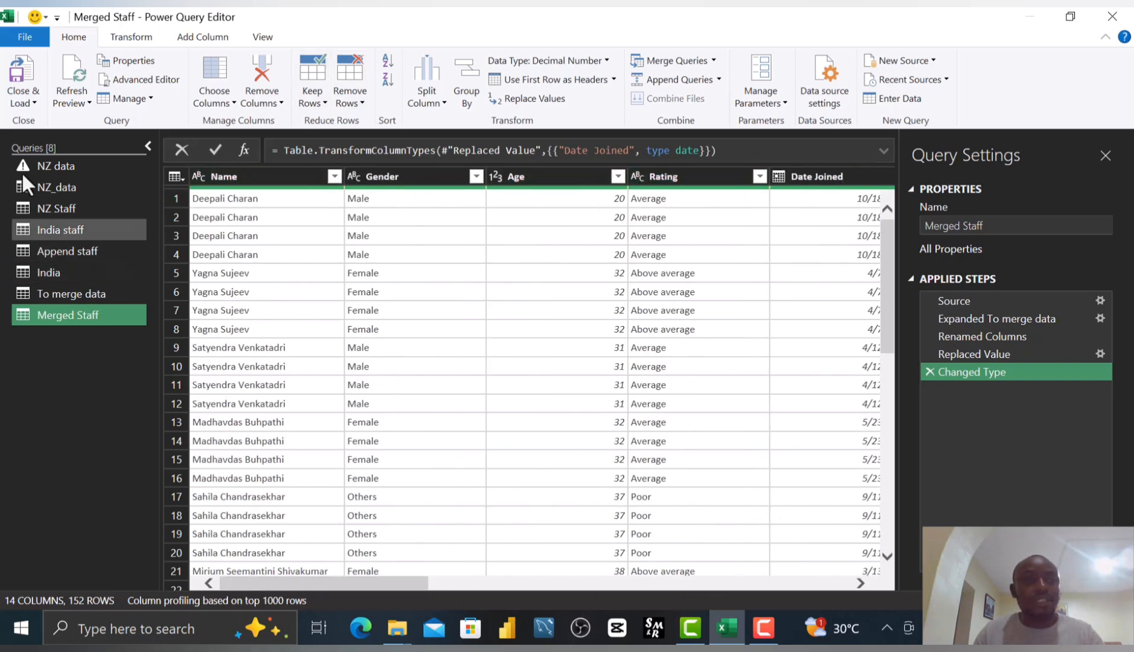
# Close the Power Query Editor and load the Merged Staff query into the workbook.
pyautogui.click(33, 100)
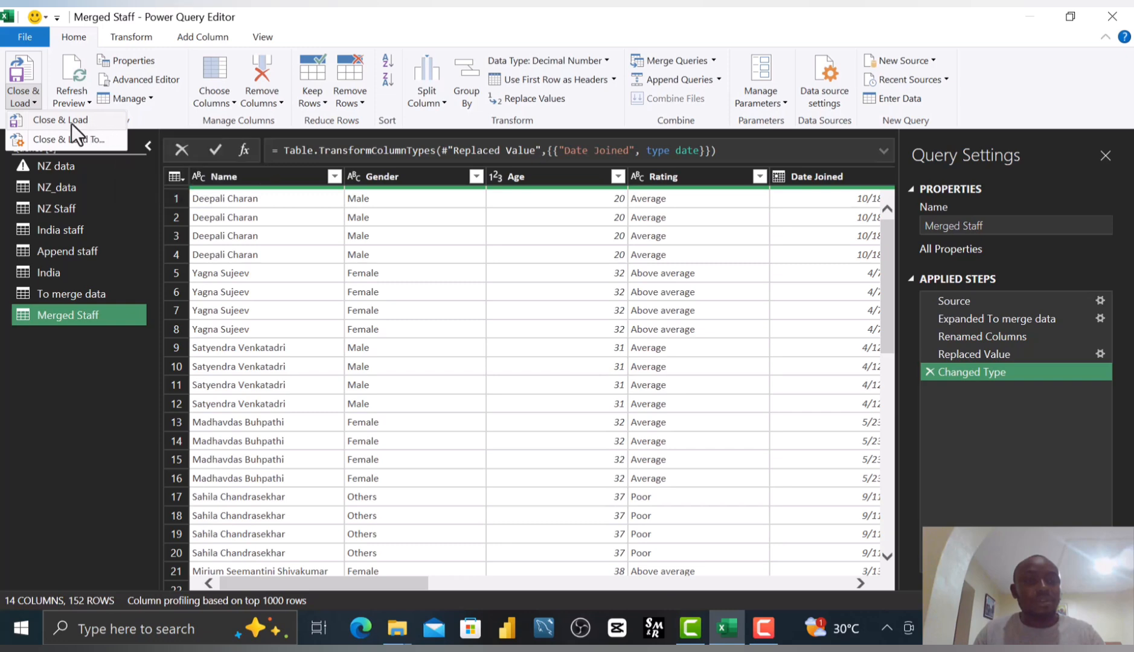
pyautogui.click(53, 121)
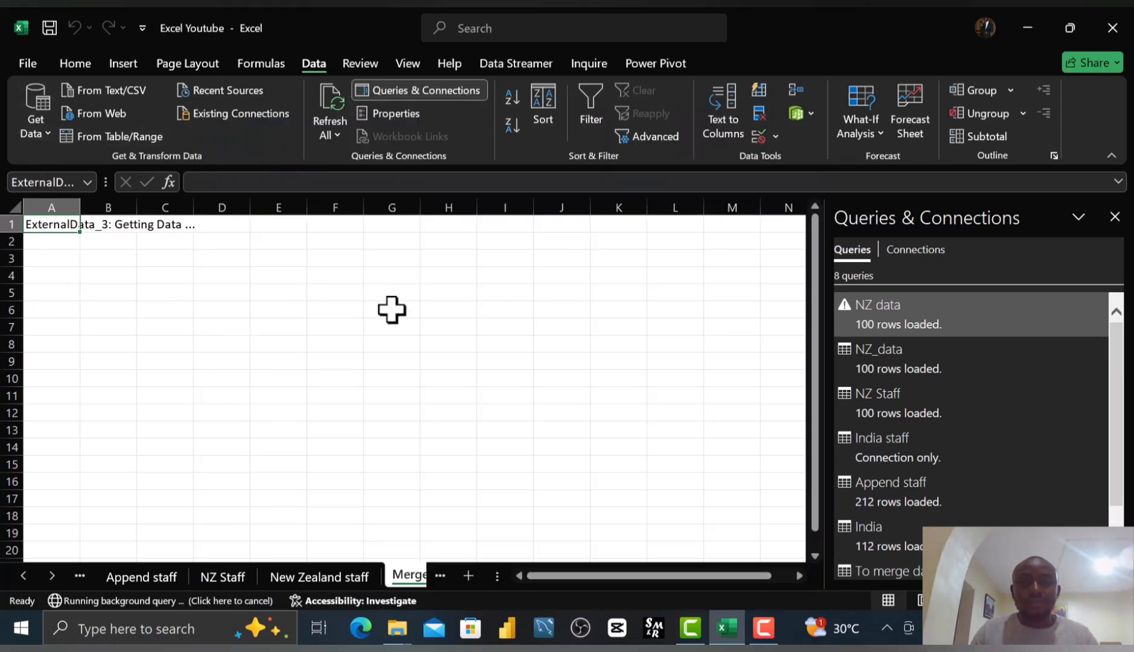
pyautogui.click(324, 327)
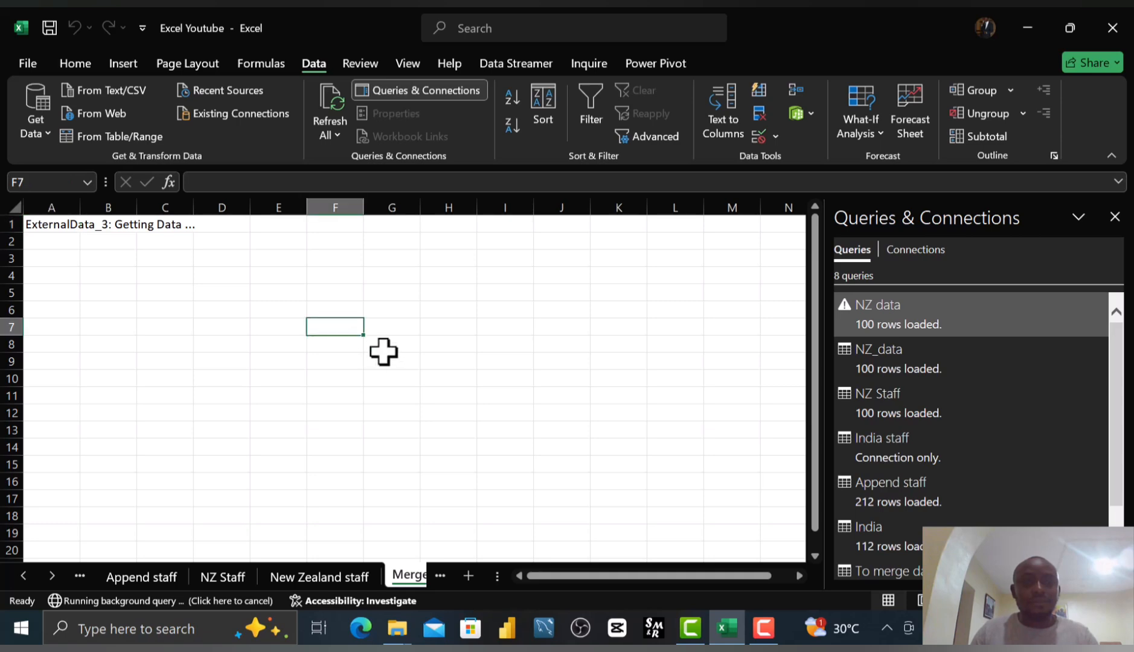
# Close the Queries & Connections pane and scroll across the loaded Merged Staff table to review its columns.
pyautogui.moveTo(478, 272); pyautogui.dragTo(478, 295)
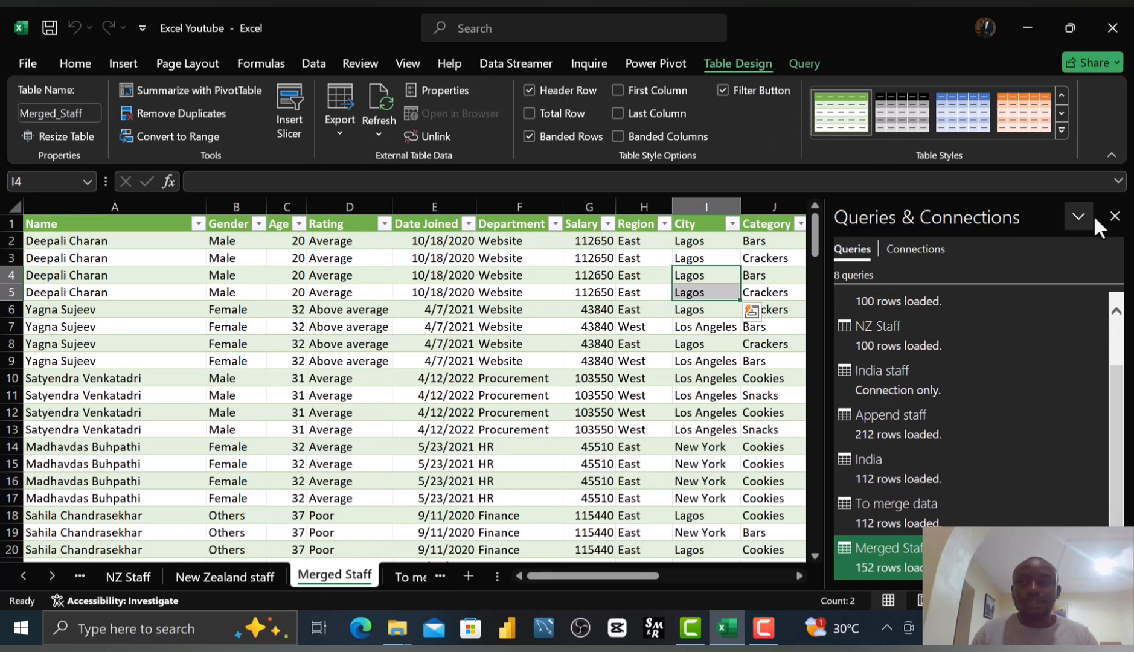
pyautogui.click(1115, 217)
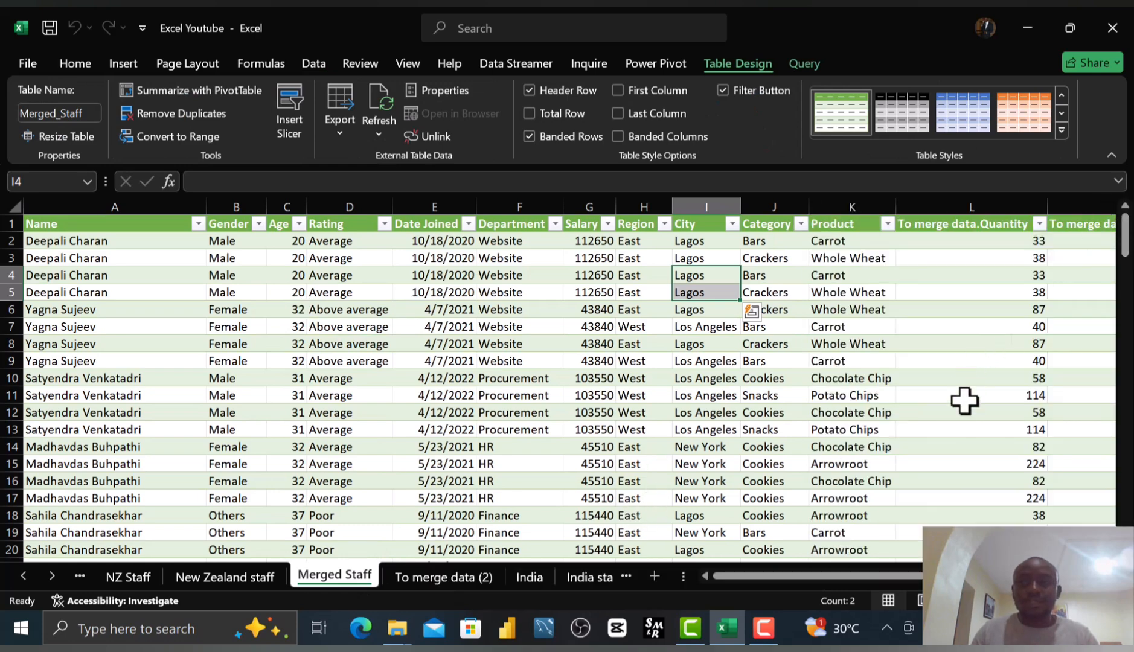
pyautogui.moveTo(967, 576); pyautogui.dragTo(836, 625)
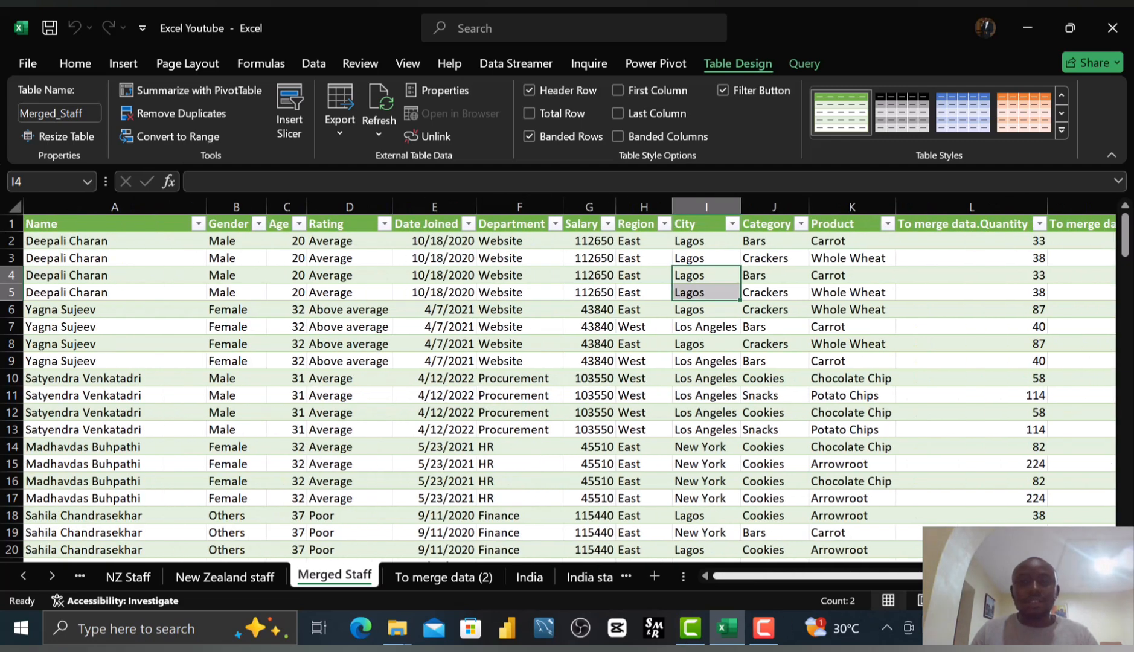
pyautogui.moveTo(966, 580); pyautogui.dragTo(1019, 583)
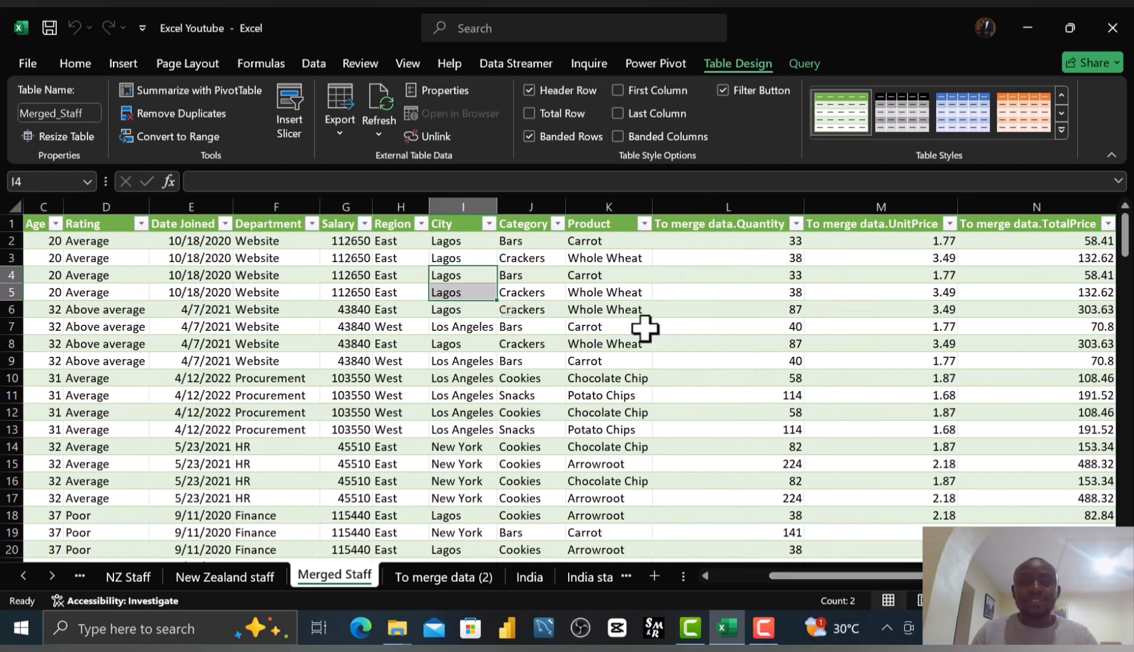